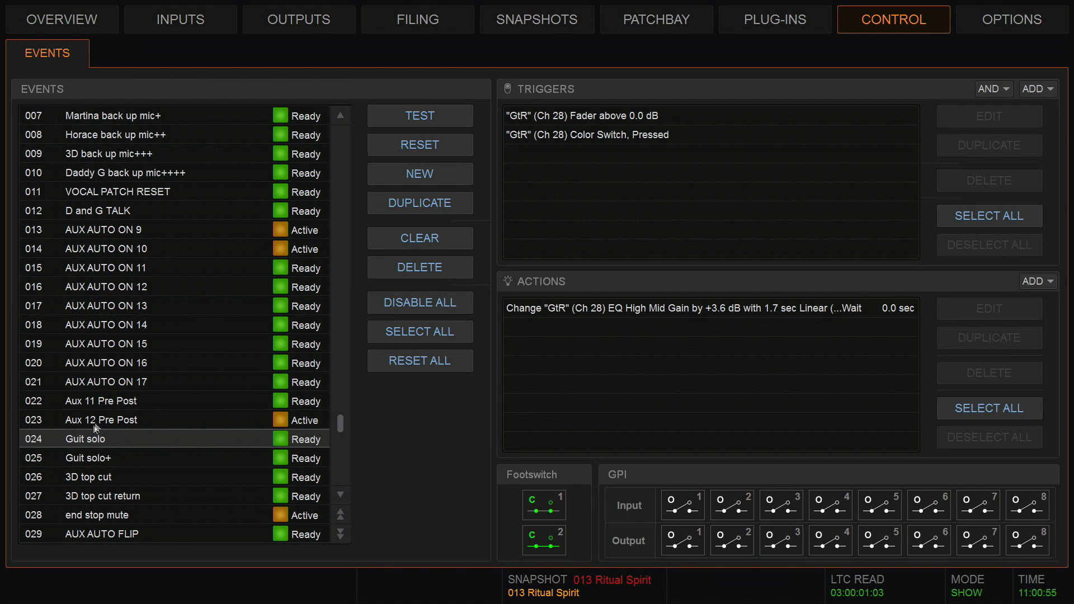
{"action": "left_click", "coordinate": [555, 115]}
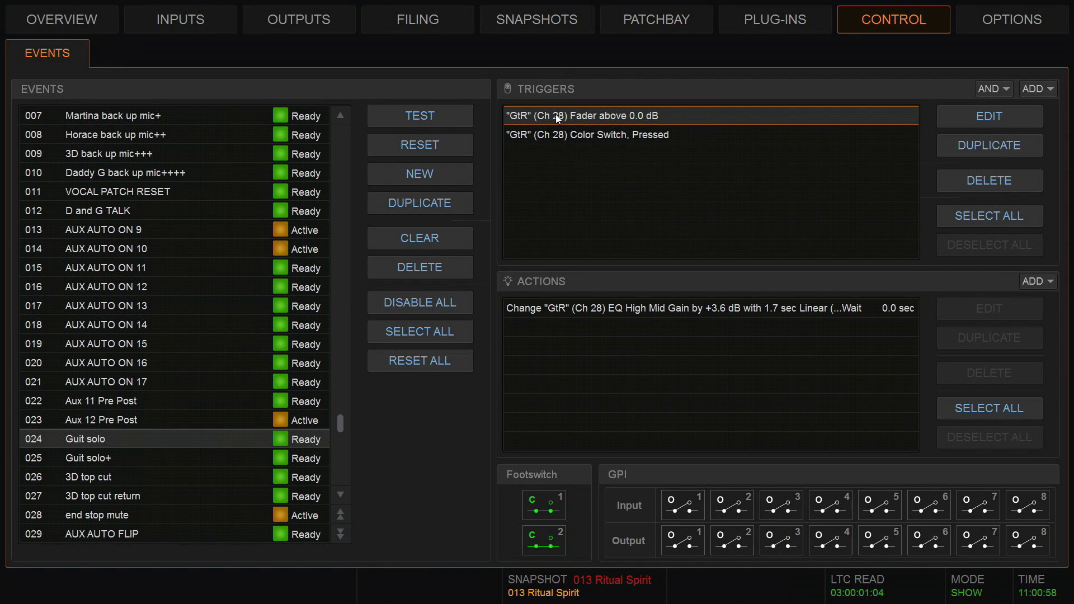
{"action": "left_click", "coordinate": [585, 136]}
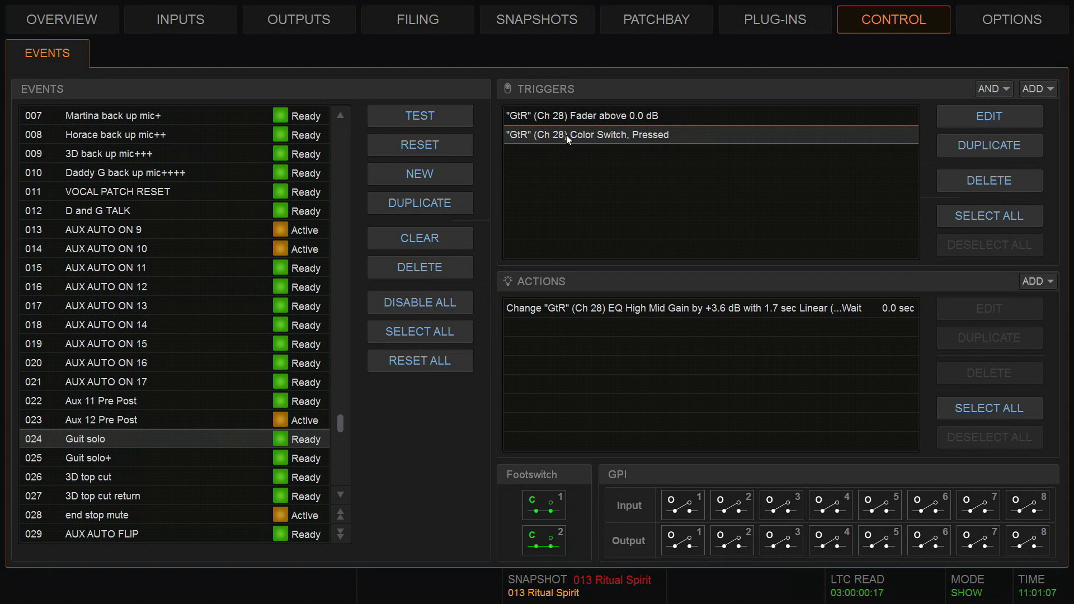
{"action": "left_click", "coordinate": [993, 90]}
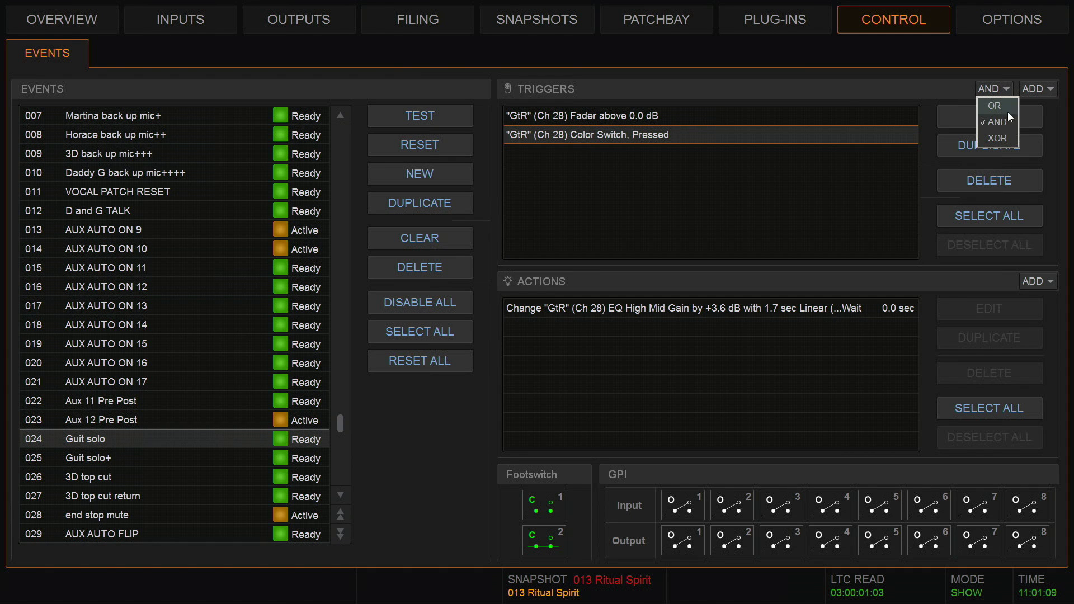
{"action": "left_click", "coordinate": [998, 122]}
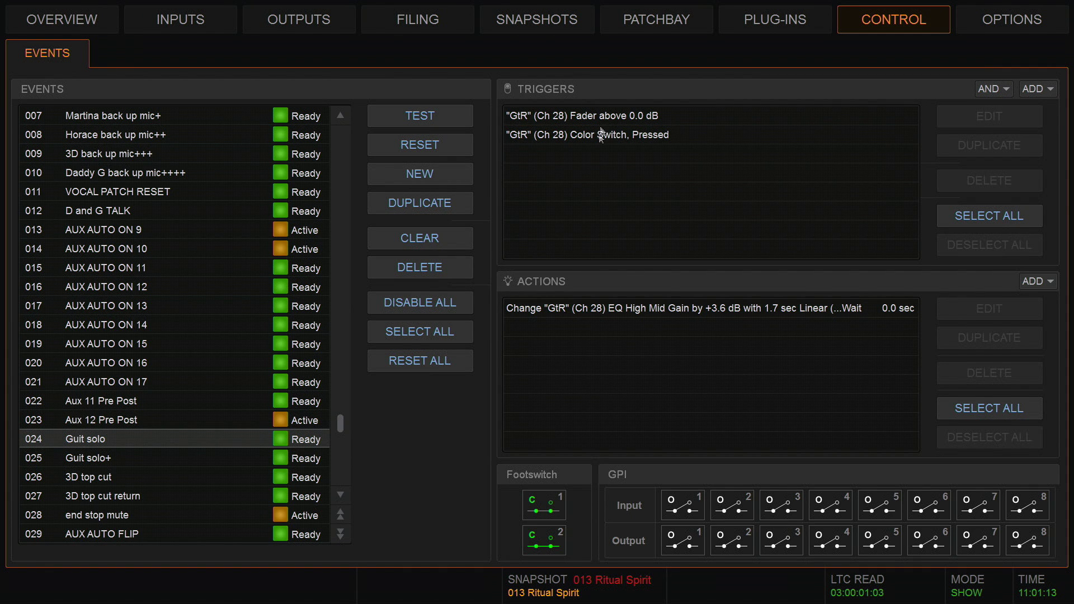
{"action": "left_click", "coordinate": [580, 307]}
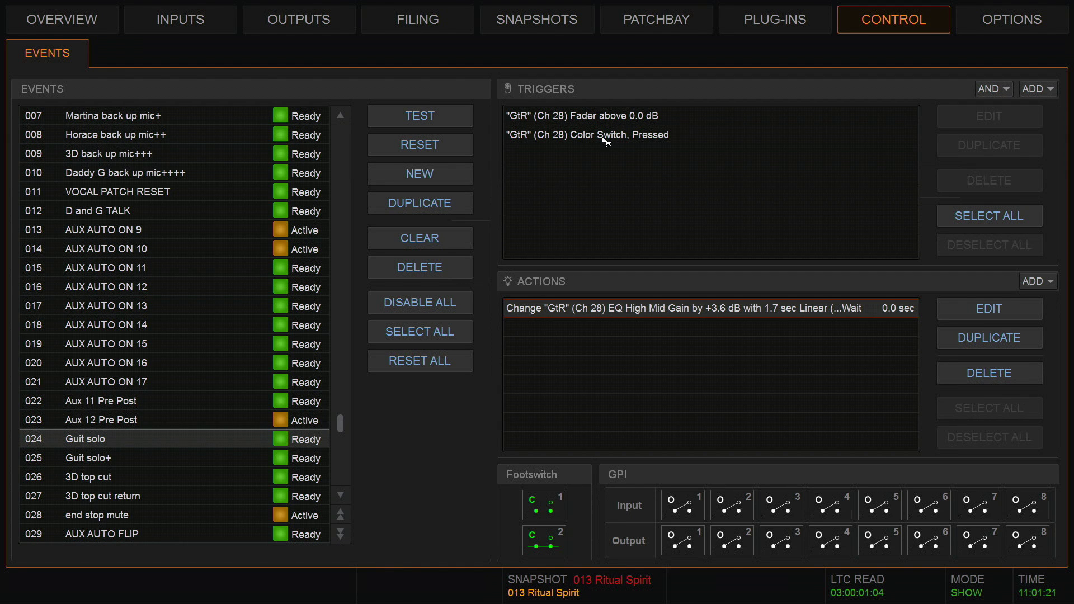
{"action": "left_click", "coordinate": [622, 116]}
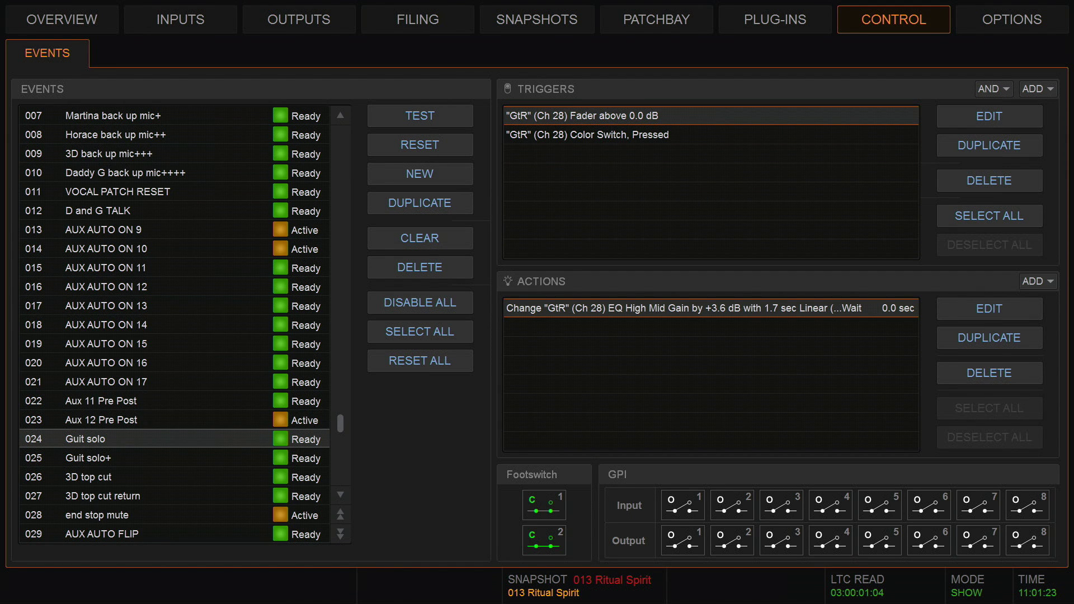
- Delete the Guit solo event's fader-above trigger and its Color Switch, Pressed trigger
{"action": "left_click", "coordinate": [973, 182]}
{"action": "left_click", "coordinate": [711, 118]}
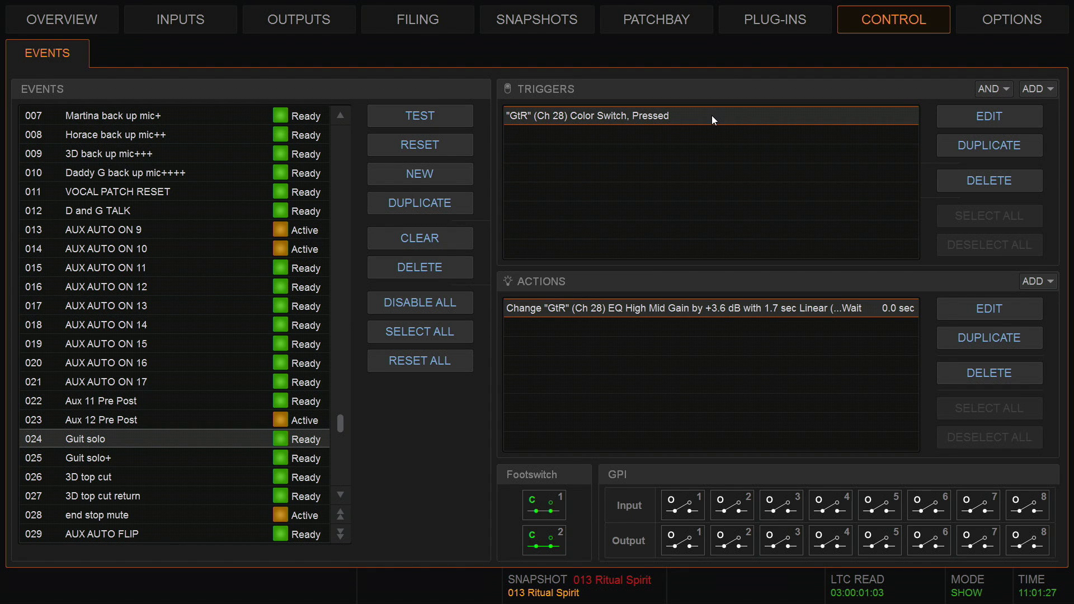
{"action": "left_click", "coordinate": [986, 176]}
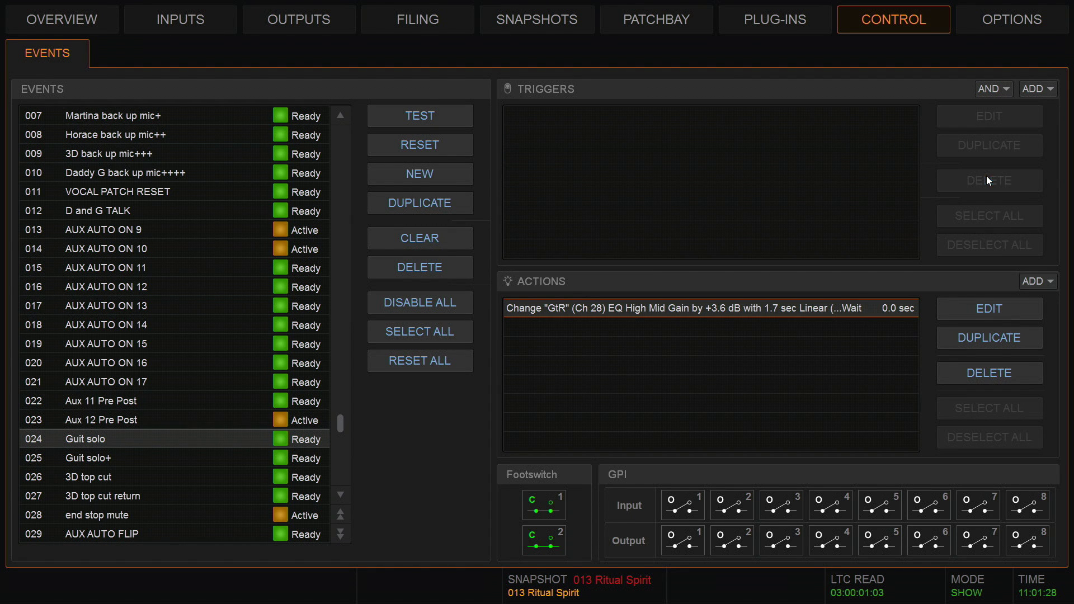
- Add a Control (Continuous) Above trigger for GtR (Ch 28) from Channel 25-48
{"action": "left_click", "coordinate": [1022, 90]}
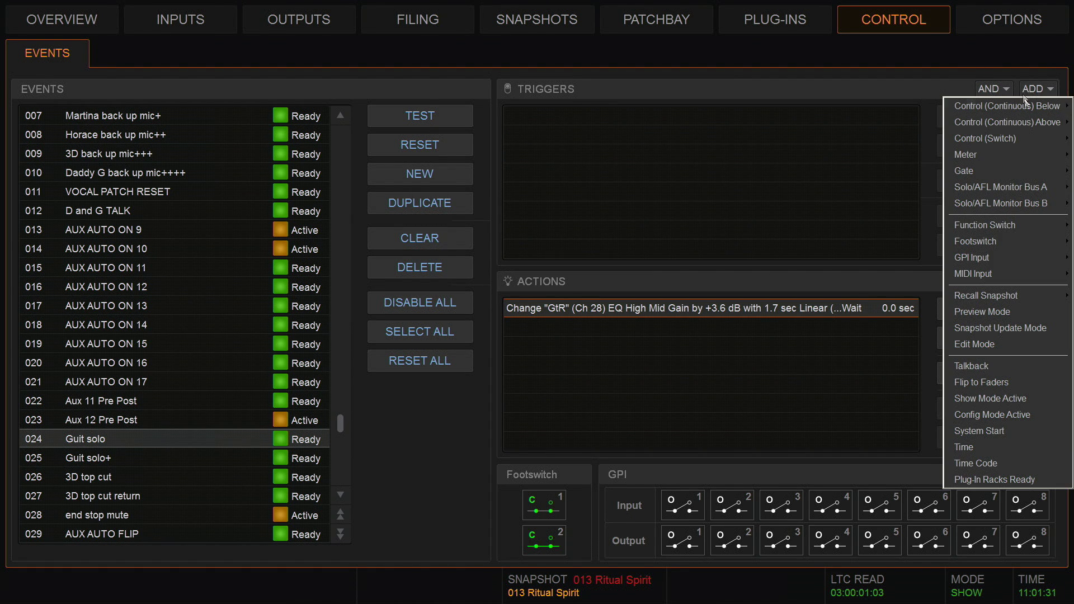
{"action": "mouse_move", "coordinate": [1025, 120]}
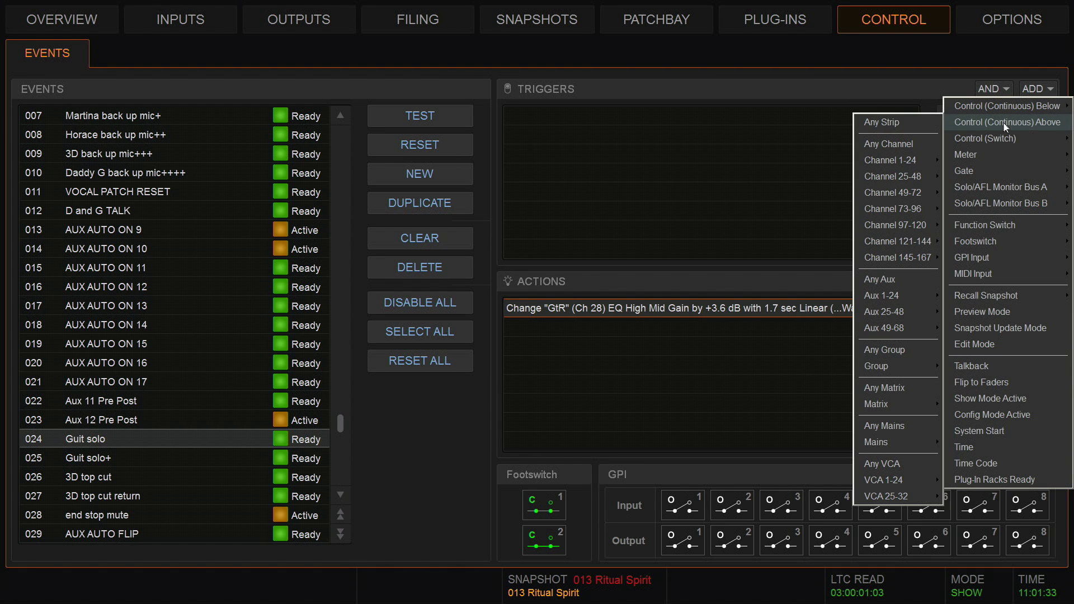
{"action": "mouse_move", "coordinate": [909, 162]}
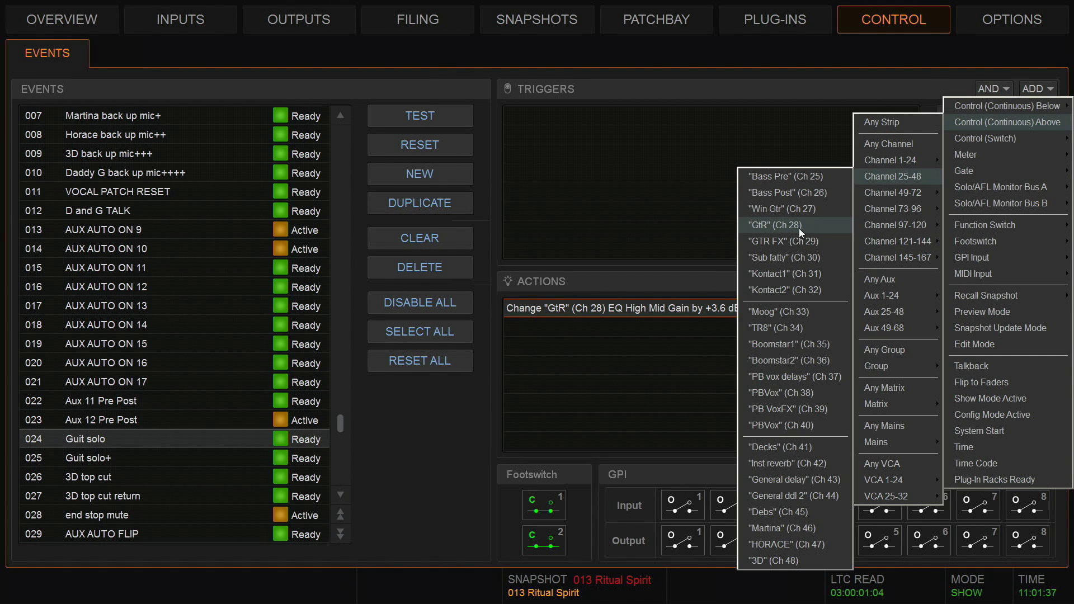
{"action": "left_click", "coordinate": [793, 227]}
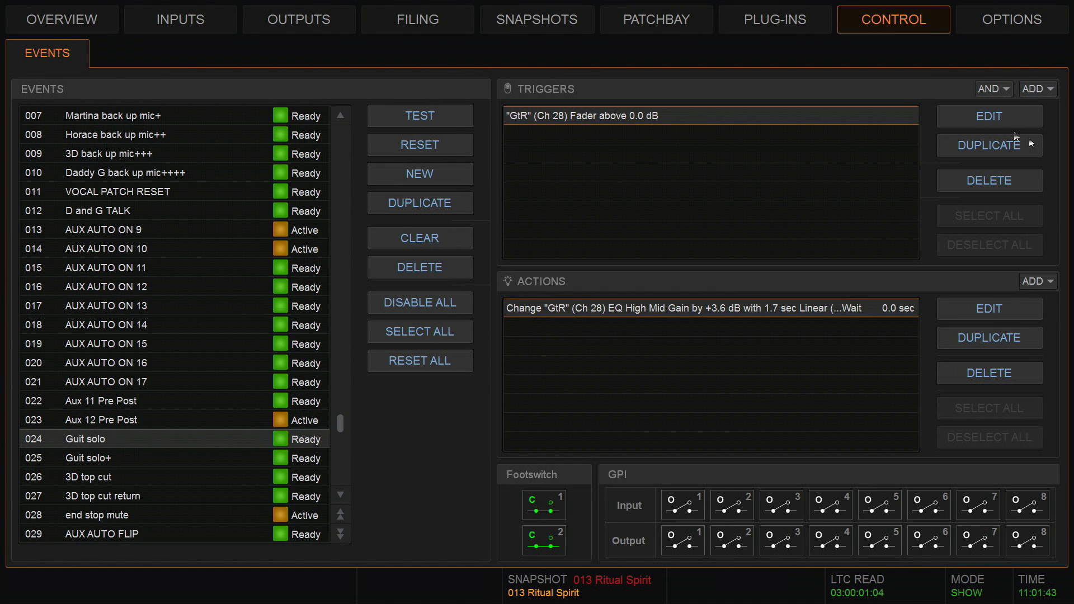
- Switch the trigger logic to OR and back, leaving it at AND
{"action": "left_click", "coordinate": [1008, 86]}
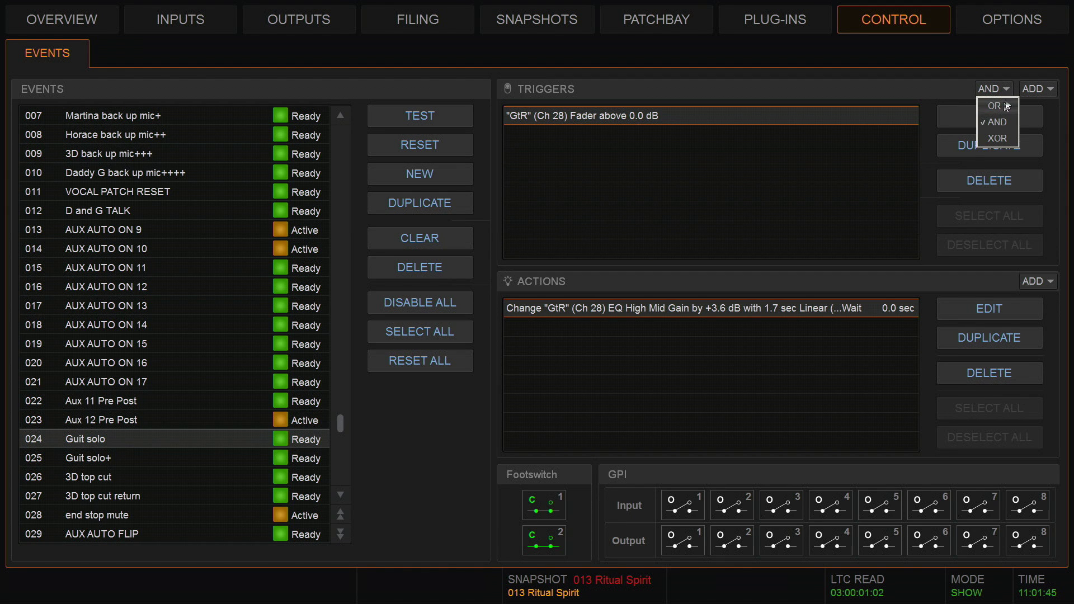
{"action": "left_click", "coordinate": [1003, 107]}
{"action": "left_click", "coordinate": [994, 92]}
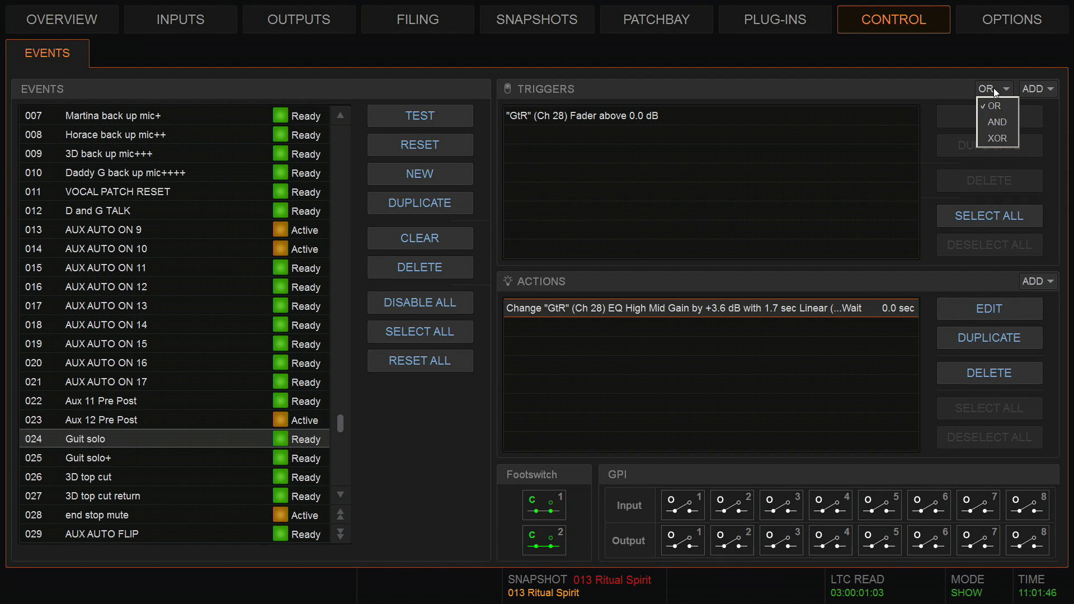
{"action": "left_click", "coordinate": [999, 122]}
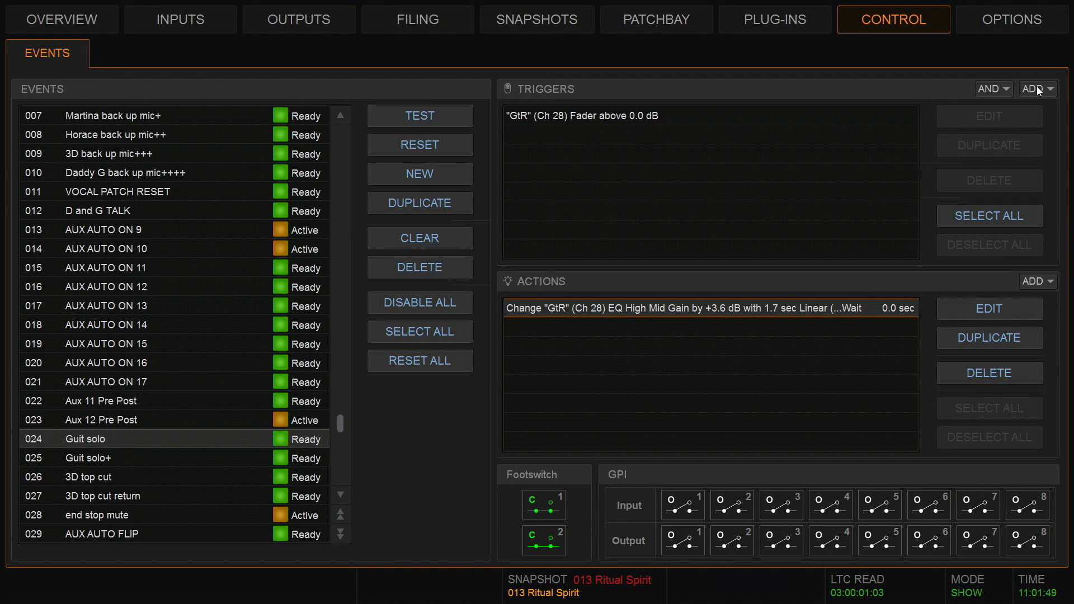
- Add a GtR (Ch 28) switch trigger, changed from Mute to Color Switch, Pressed
{"action": "left_click", "coordinate": [1036, 88]}
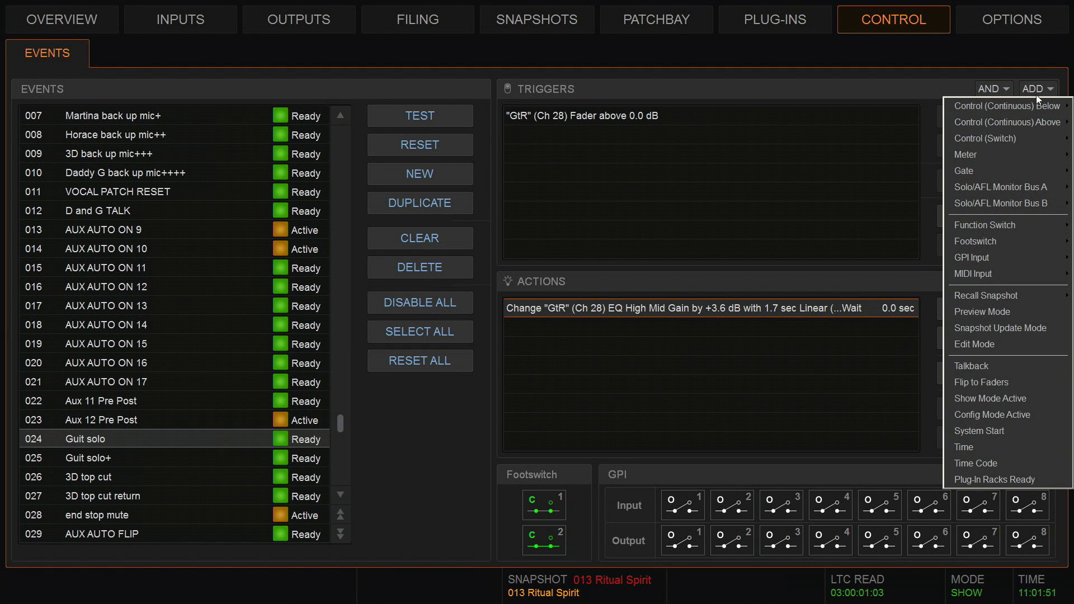
{"action": "mouse_move", "coordinate": [971, 141]}
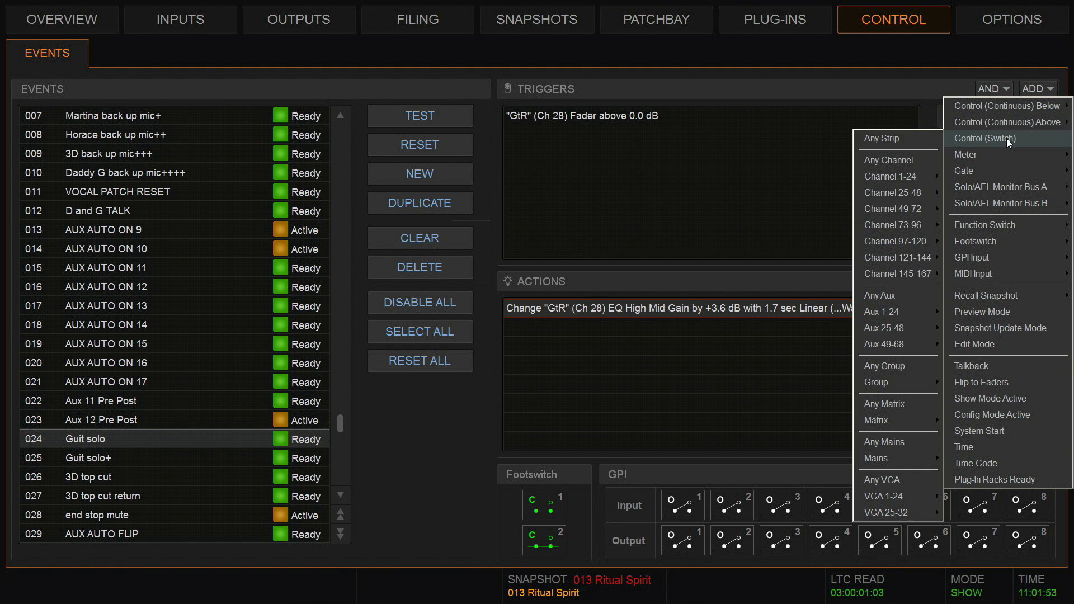
{"action": "mouse_move", "coordinate": [912, 190]}
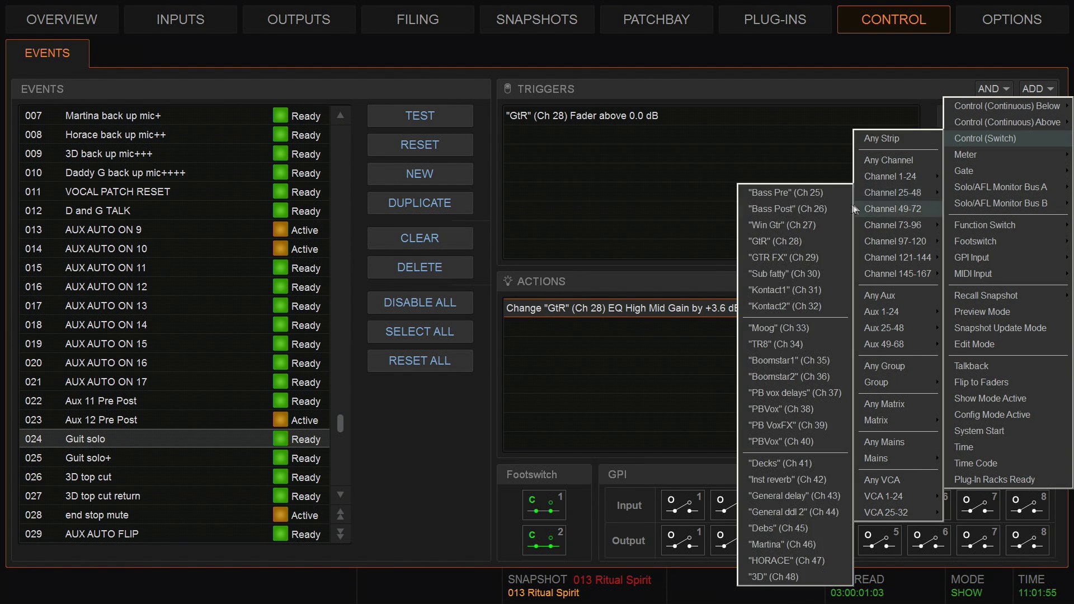
{"action": "left_click", "coordinate": [805, 239]}
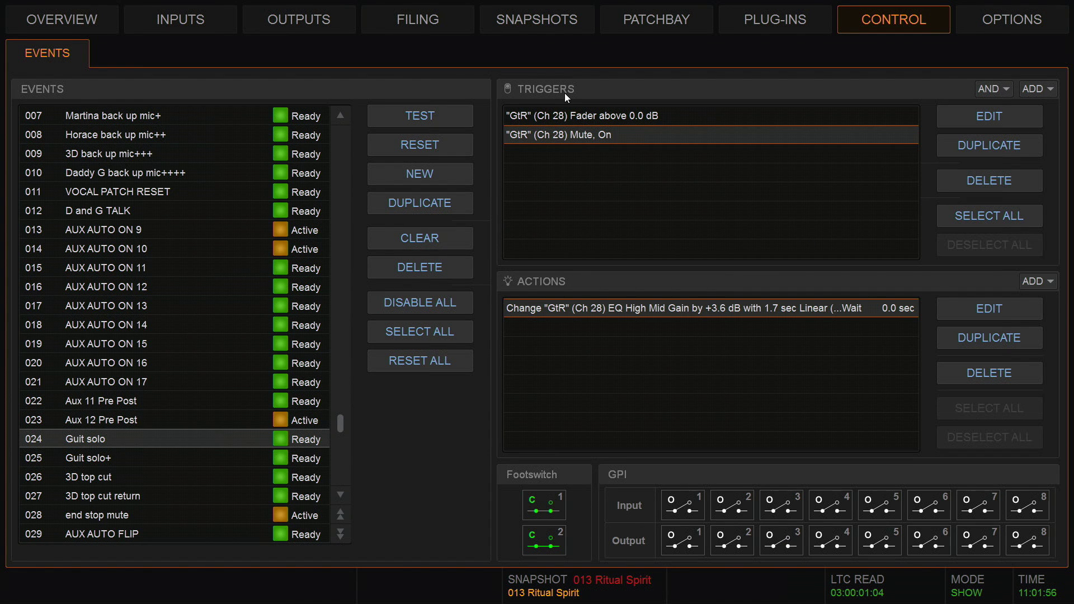
{"action": "left_click", "coordinate": [578, 138]}
{"action": "left_click", "coordinate": [692, 134]}
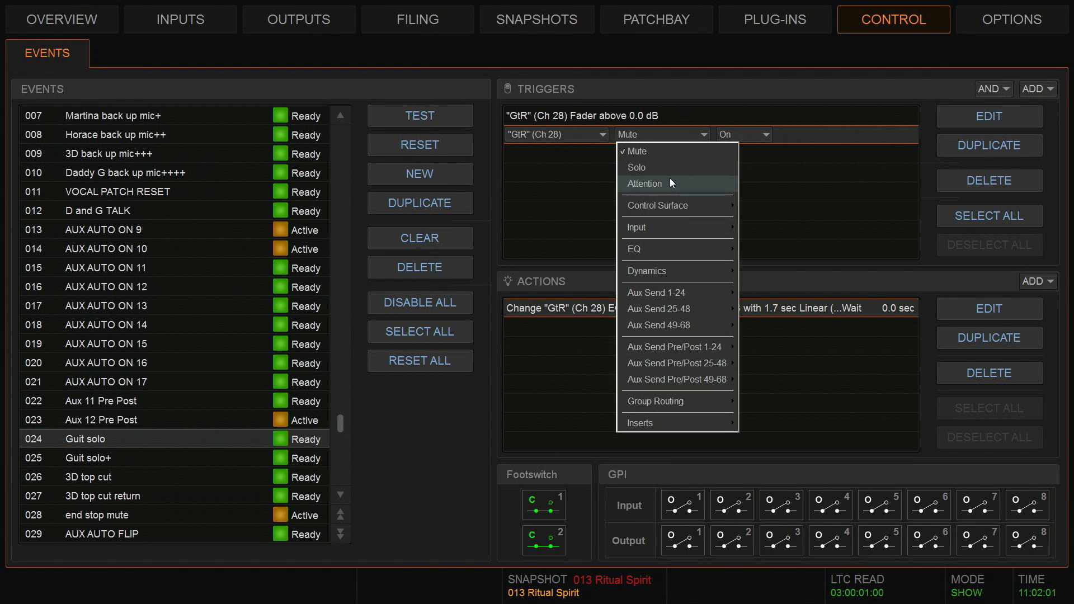
{"action": "mouse_move", "coordinate": [673, 205]}
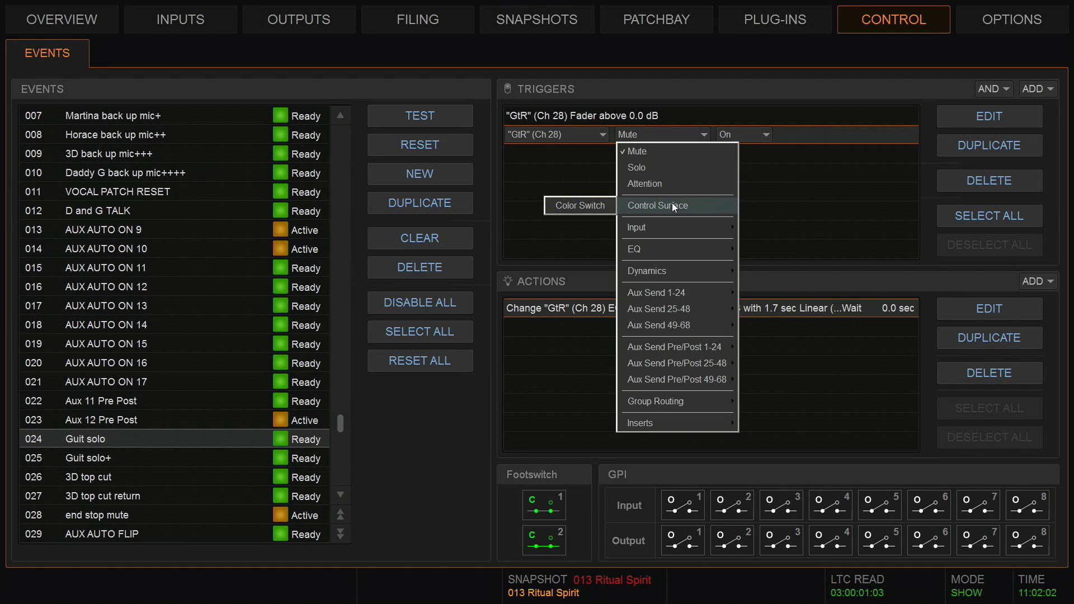
{"action": "left_click", "coordinate": [582, 204]}
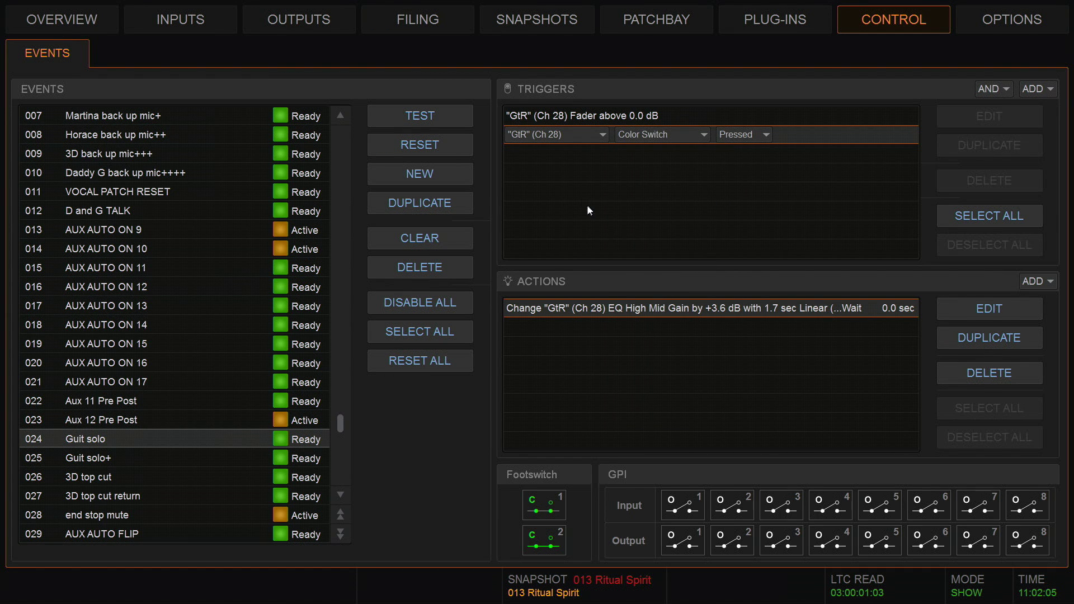
{"action": "left_click", "coordinate": [585, 189]}
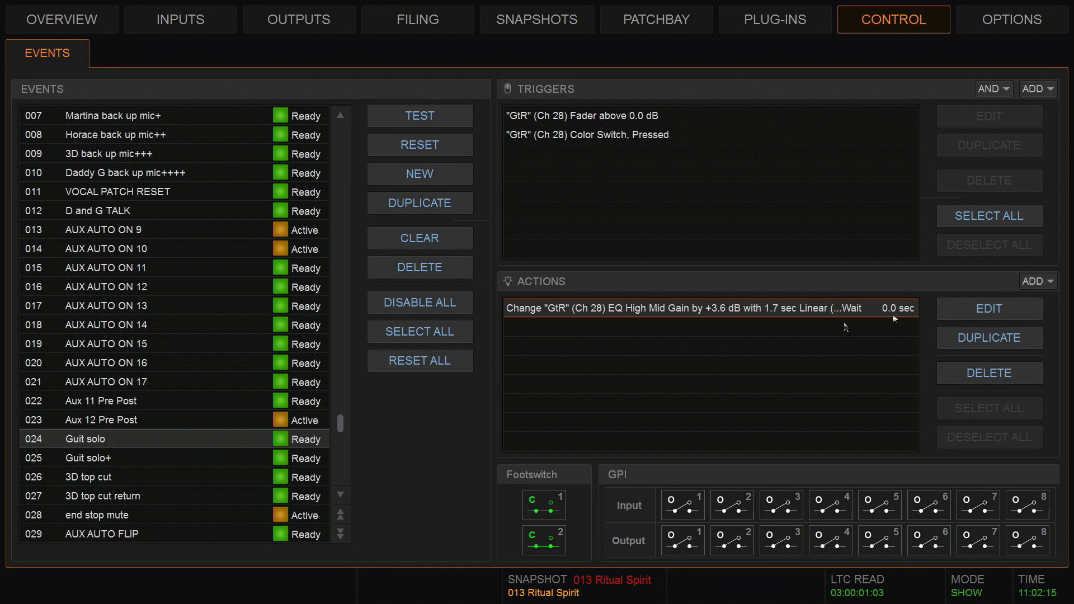
- Delete the old +3.6 dB high-mid action and begin adding a Set Control (Continuous) action for Channel 25-48
{"action": "left_click", "coordinate": [1003, 372]}
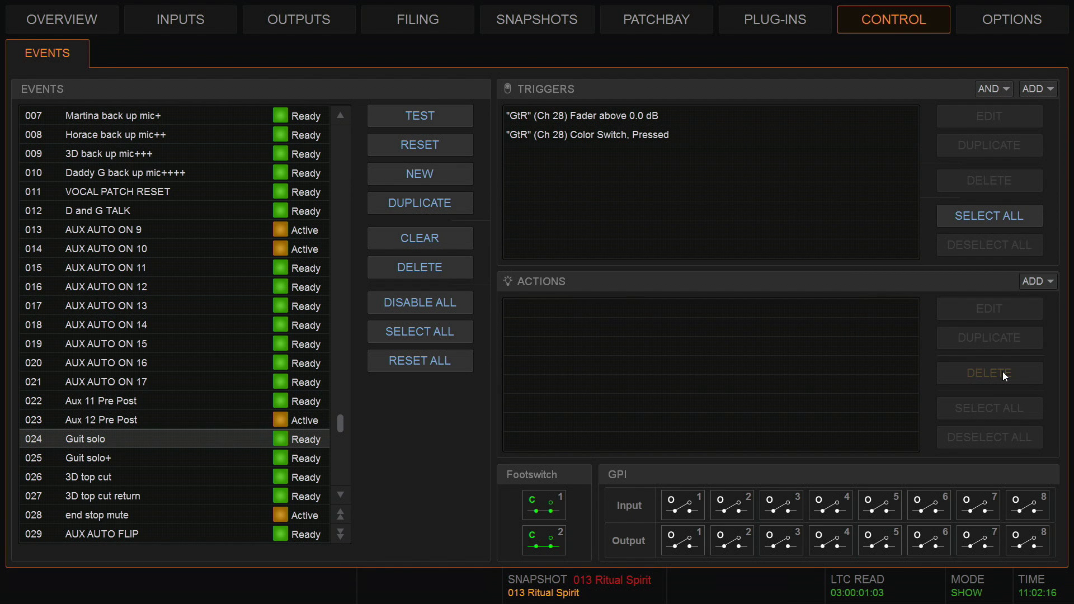
{"action": "left_click", "coordinate": [1041, 274]}
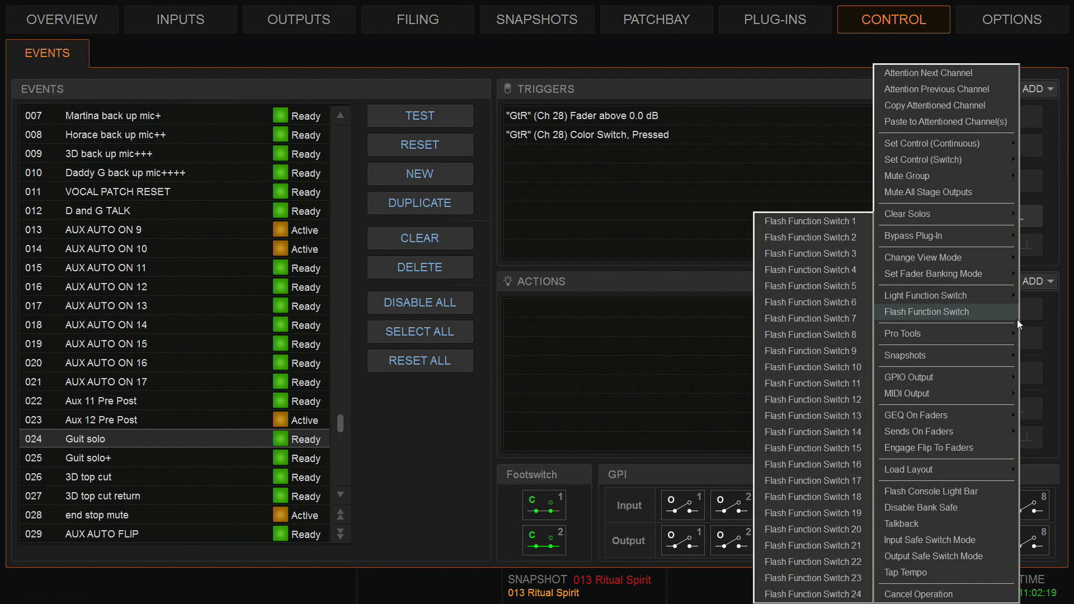
{"action": "mouse_move", "coordinate": [908, 150]}
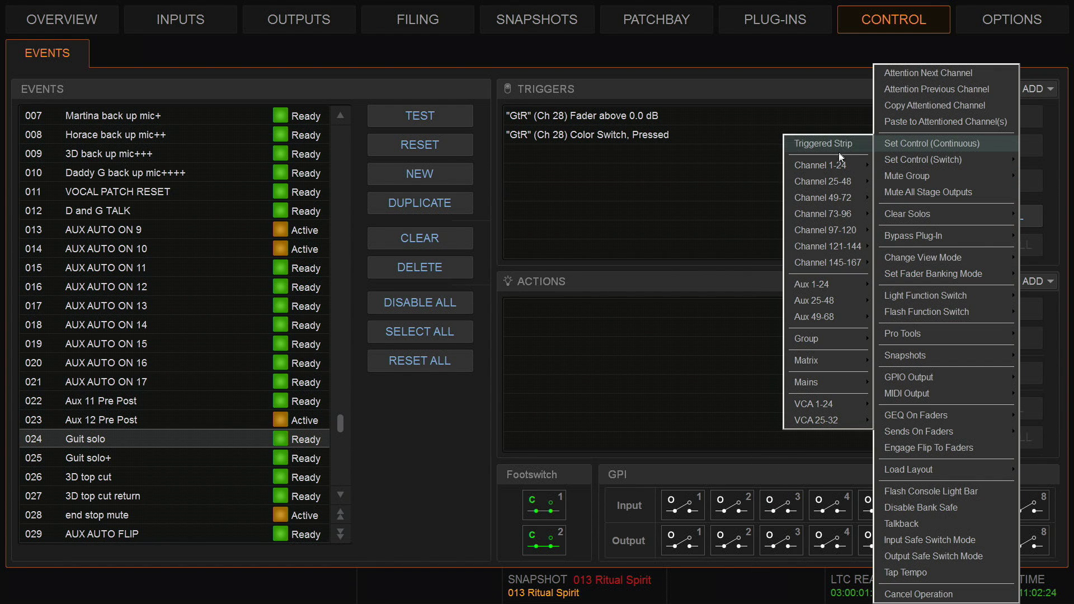
{"action": "mouse_move", "coordinate": [833, 184]}
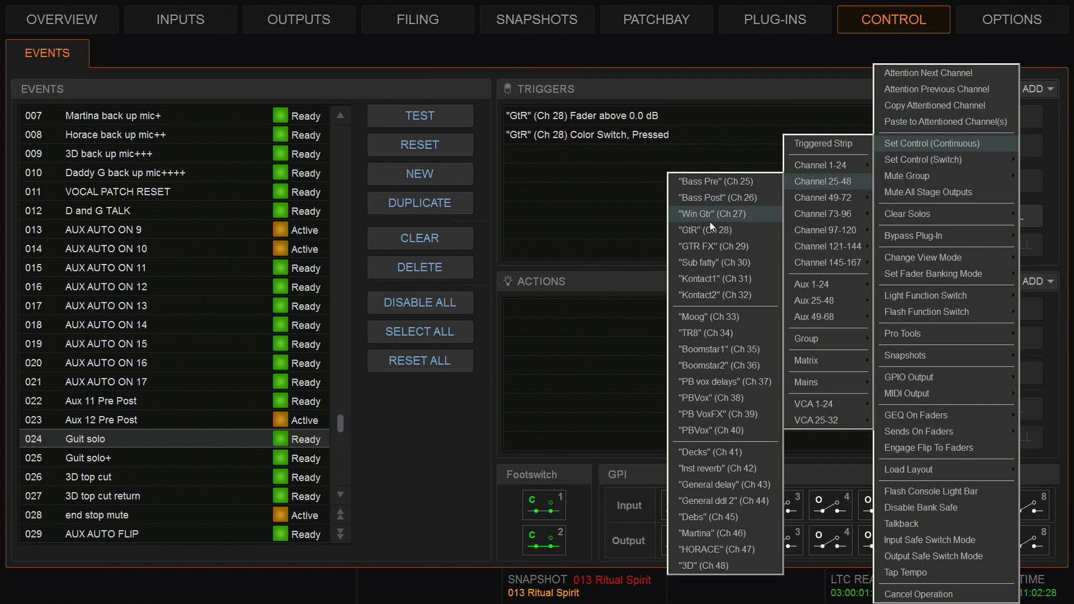
- Add a GtR (Ch 28) action controlling EQ High Mid Gain, 0.0 dB with 1 sec crossfade
{"action": "left_click", "coordinate": [713, 229]}
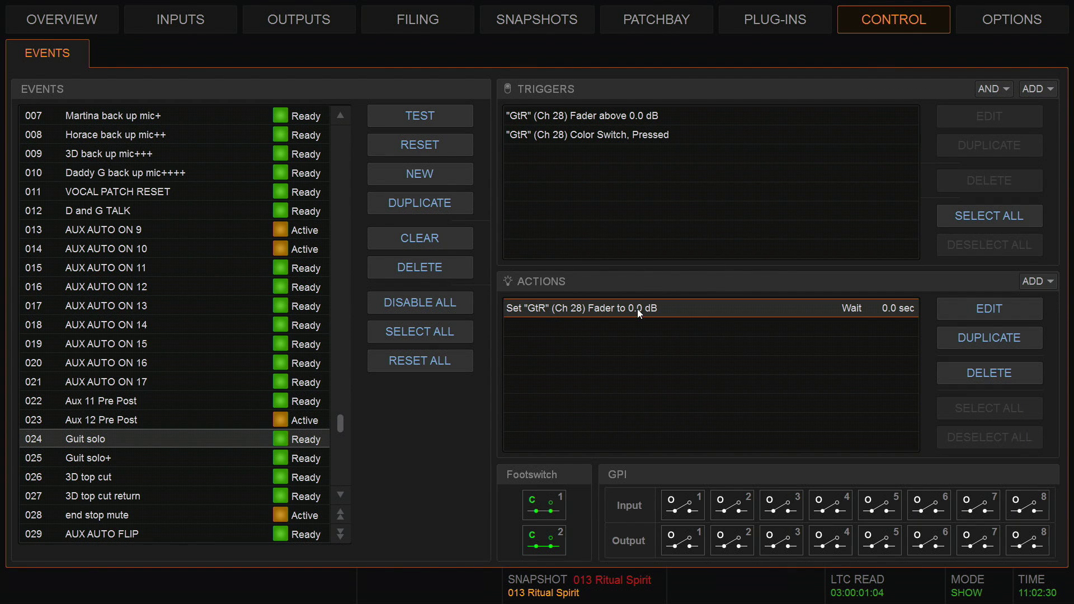
{"action": "double_click", "coordinate": [638, 310]}
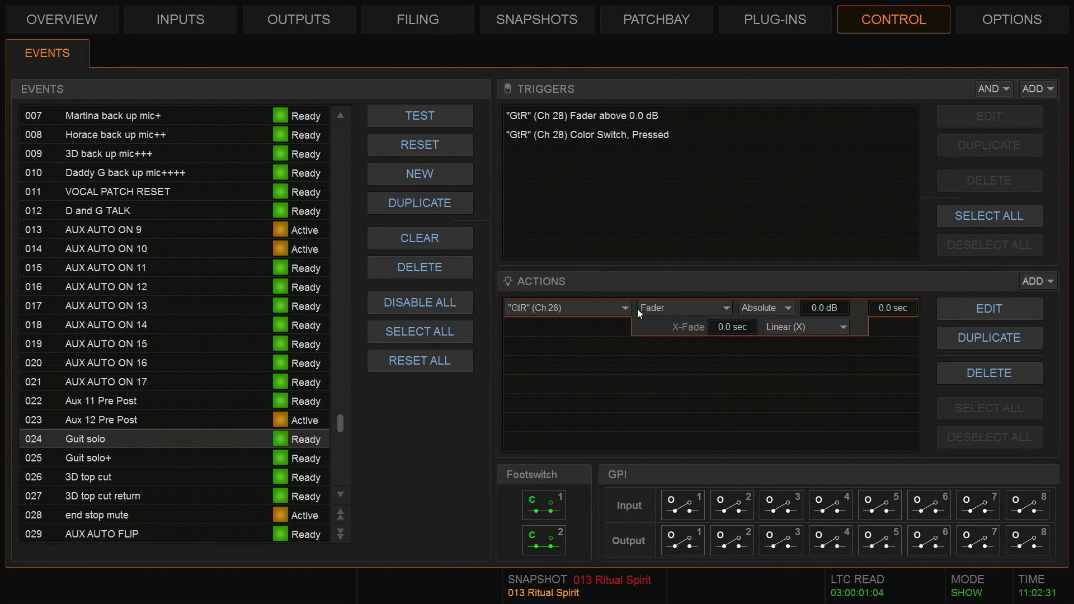
{"action": "left_click", "coordinate": [725, 309]}
{"action": "mouse_move", "coordinate": [668, 378]}
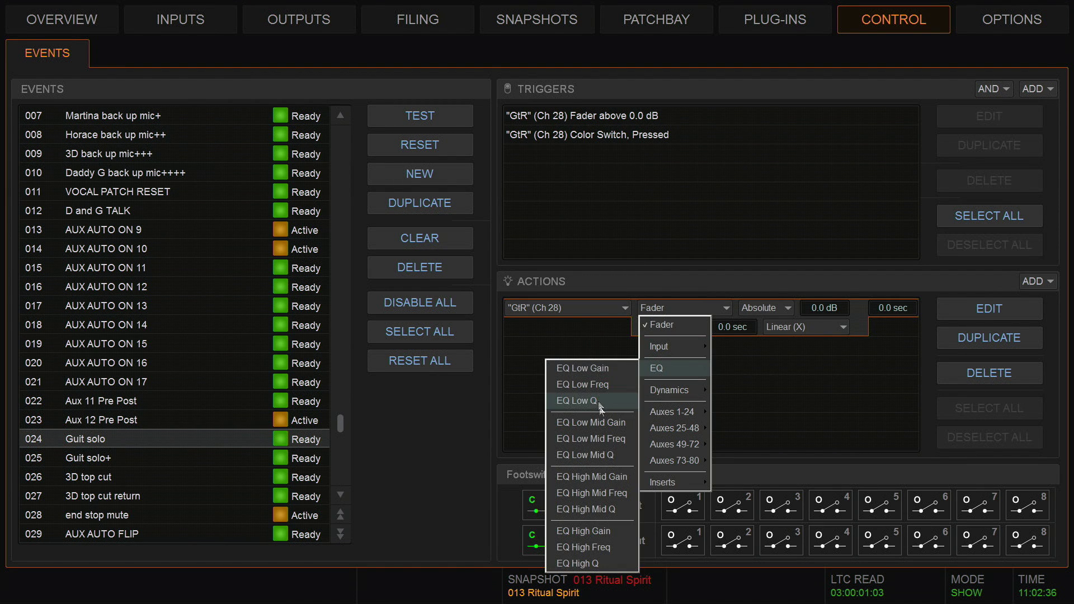
{"action": "left_click", "coordinate": [607, 477]}
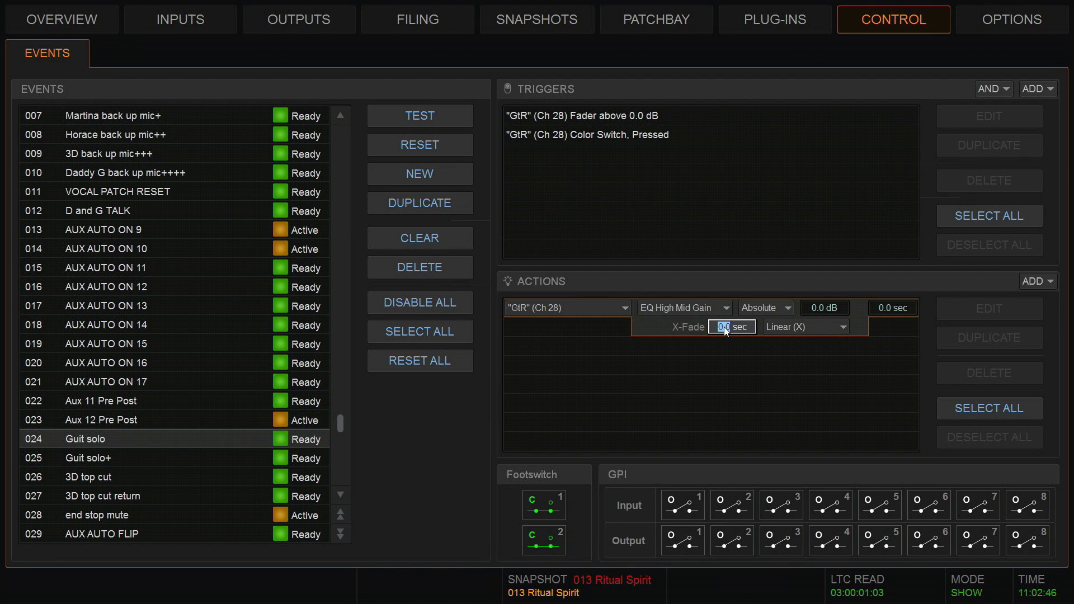
{"action": "key", "text": "Return"}
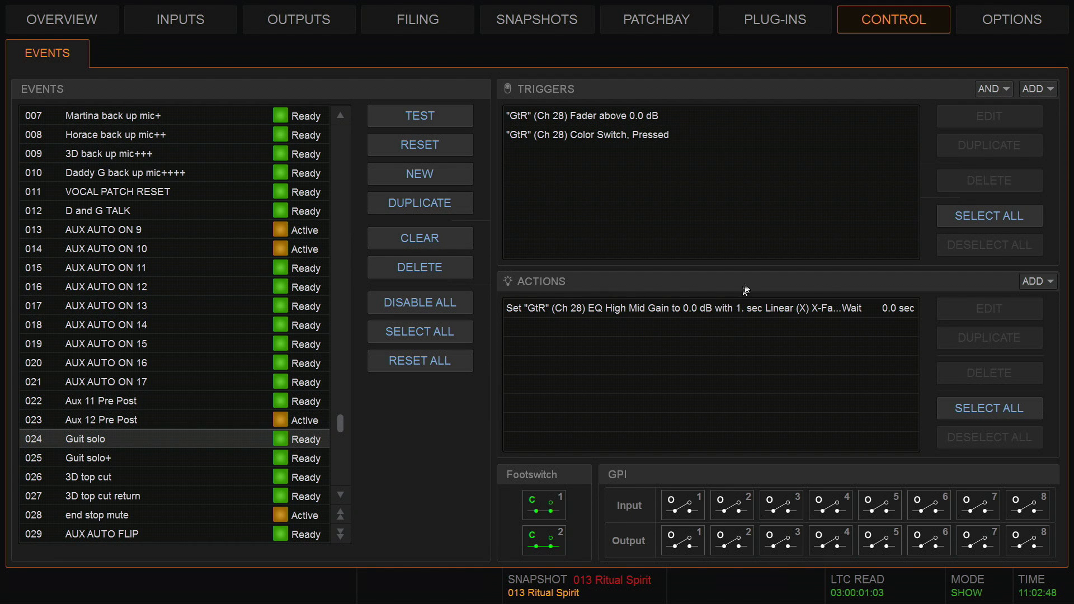
- Make the High Mid Gain action Relative with a -3.0 dB change
{"action": "double_click", "coordinate": [712, 310]}
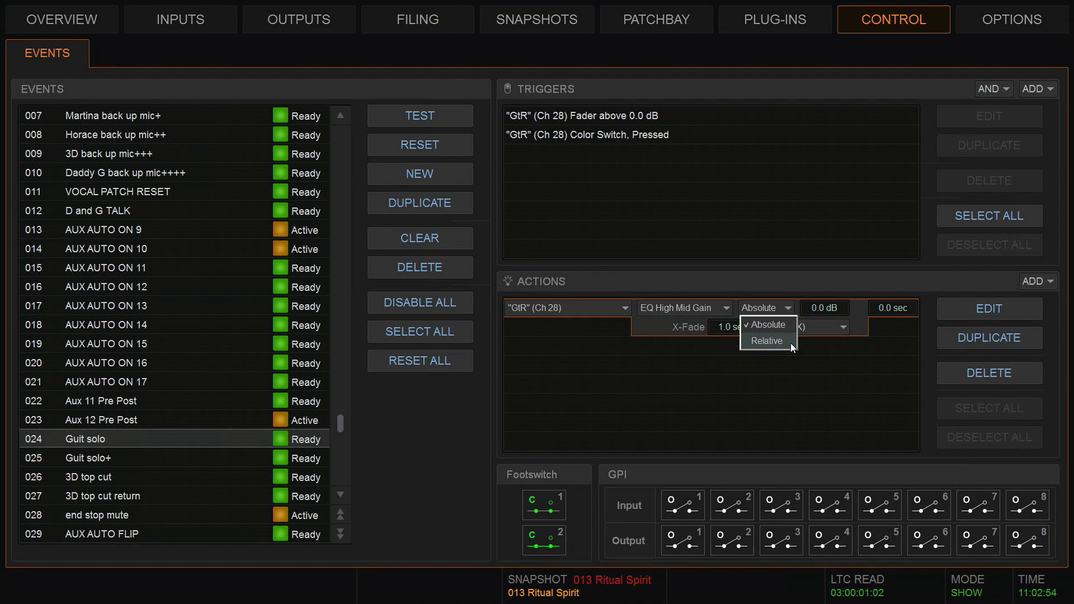
{"action": "left_click", "coordinate": [791, 343]}
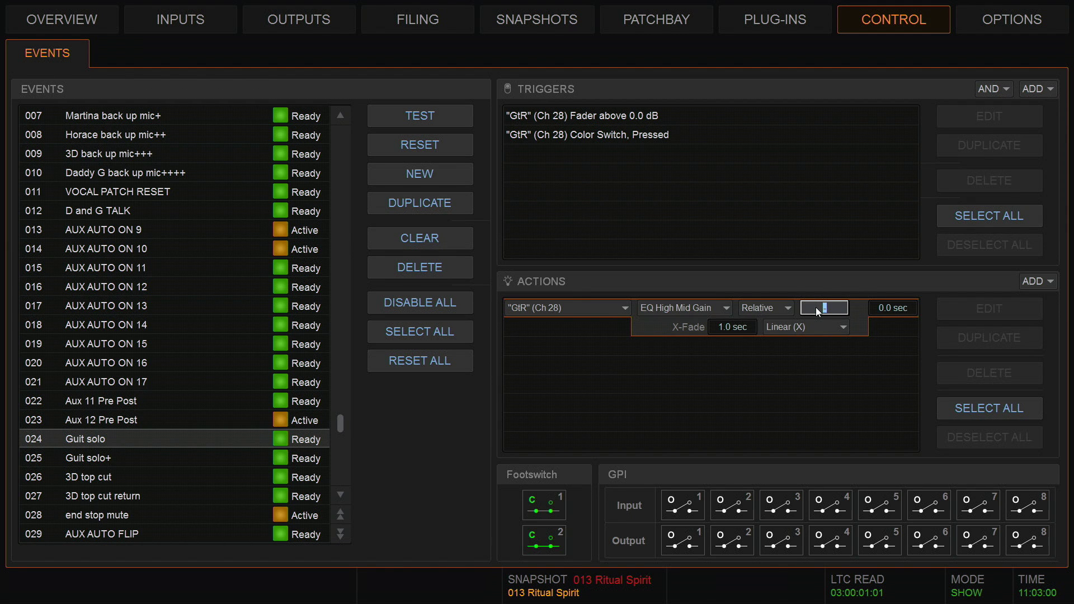
{"action": "key", "text": "Return"}
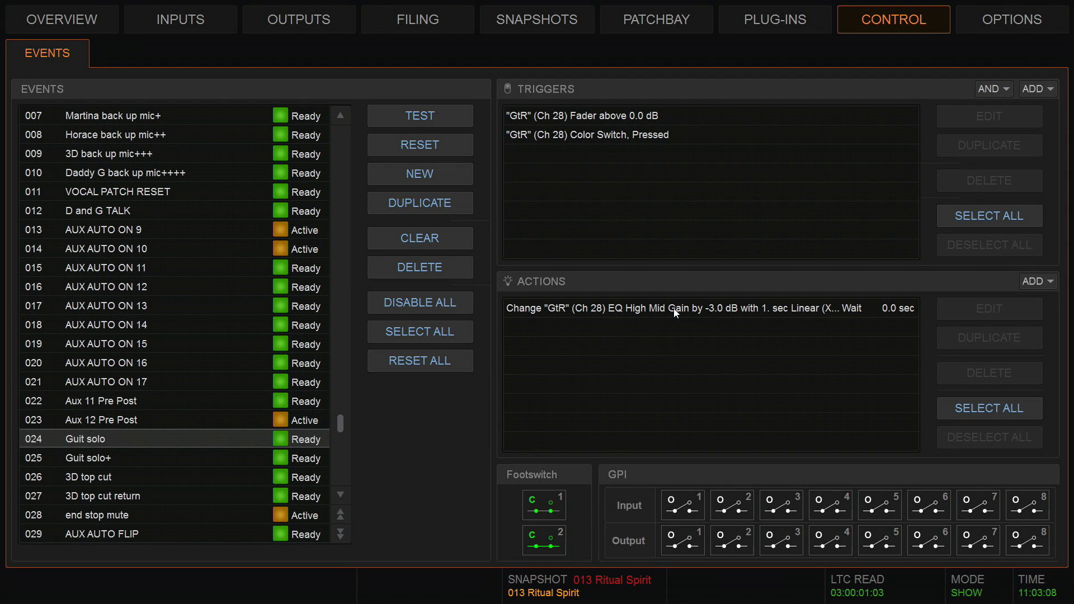
- Switch to event 025 Guit solo+ and delete its old fader-below trigger
{"action": "left_click", "coordinate": [100, 458]}
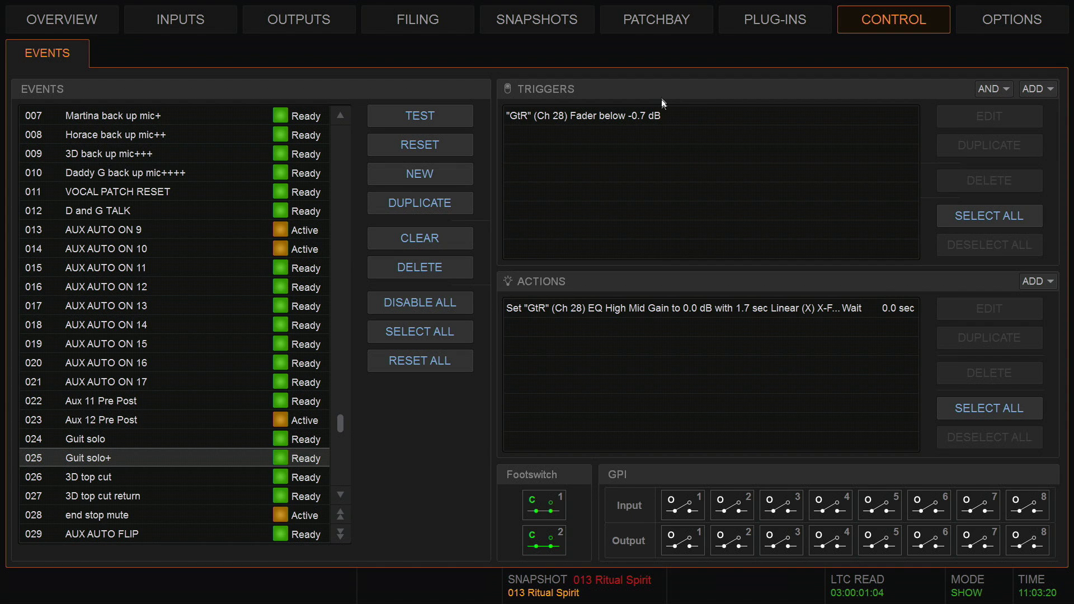
{"action": "left_click", "coordinate": [658, 116]}
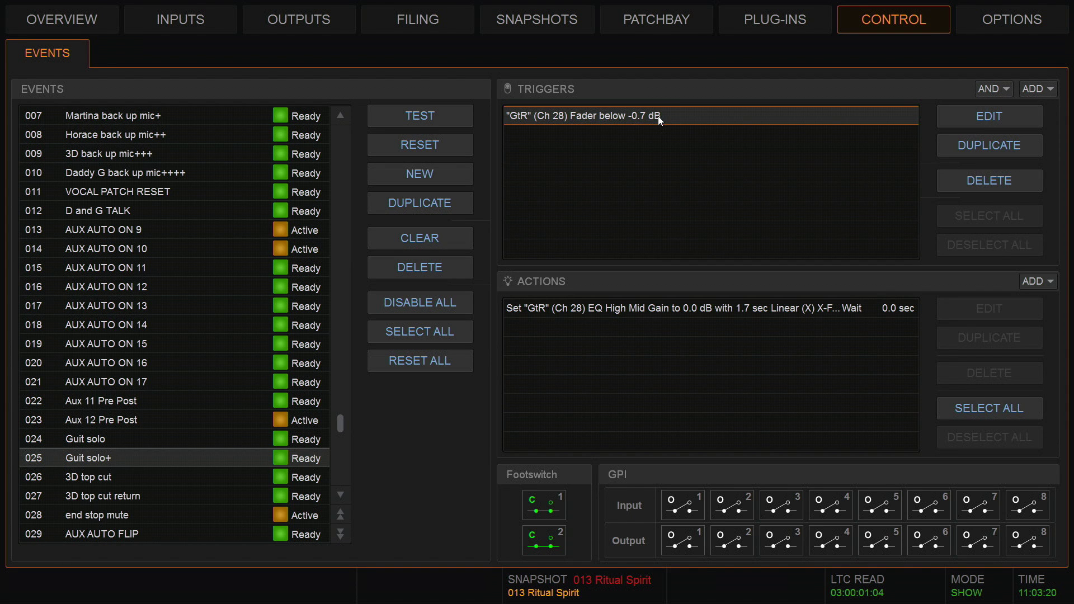
{"action": "left_click", "coordinate": [986, 178]}
- Add a GtR (Ch 28) Fader below trigger with a -0.7 dB threshold
{"action": "left_click", "coordinate": [1037, 89]}
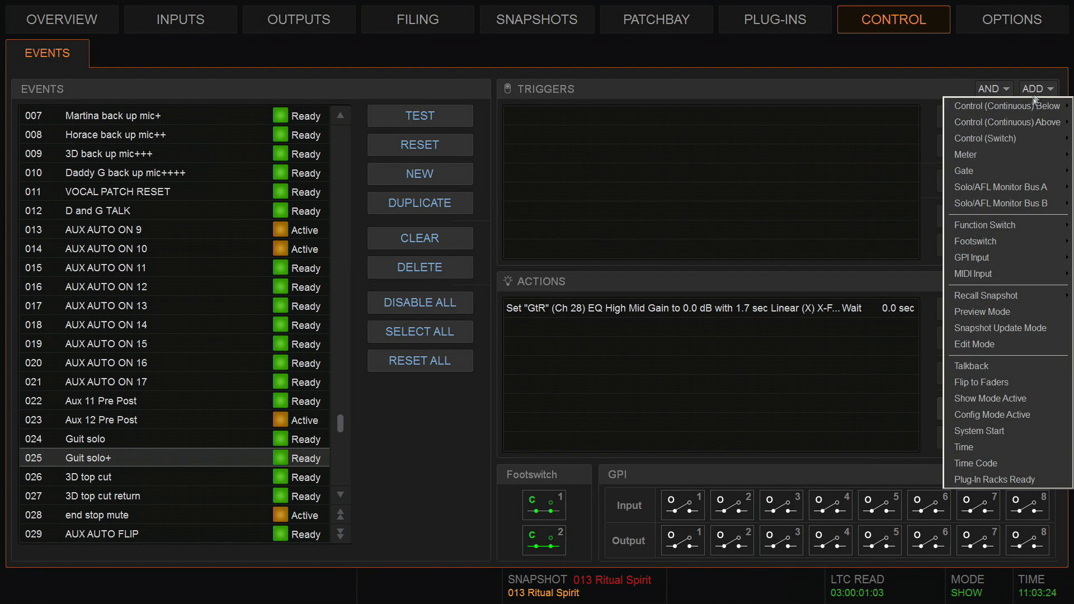
{"action": "mouse_move", "coordinate": [1033, 103]}
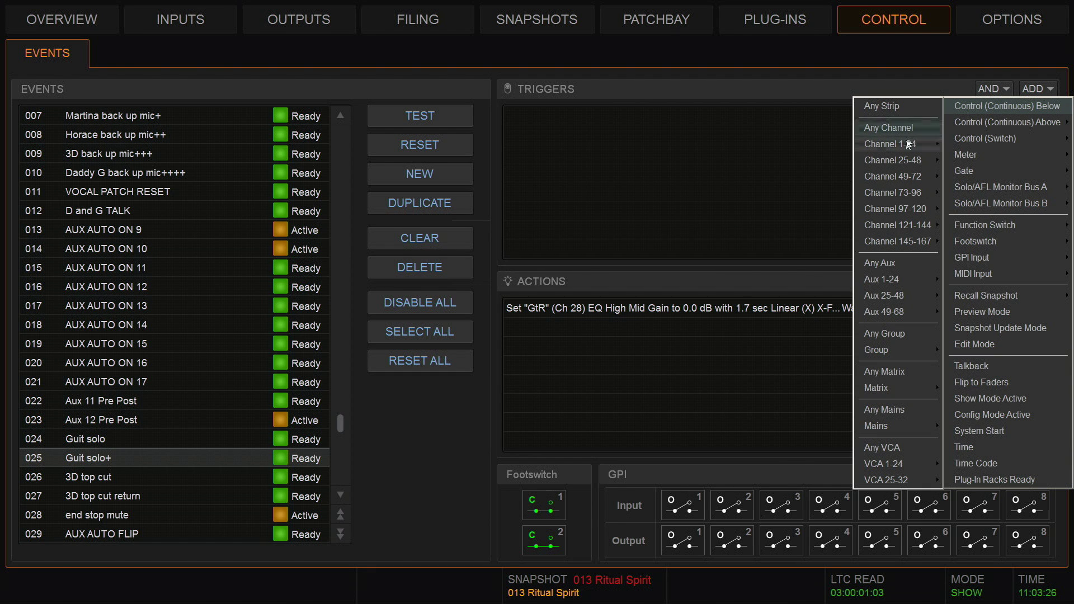
{"action": "mouse_move", "coordinate": [891, 162]}
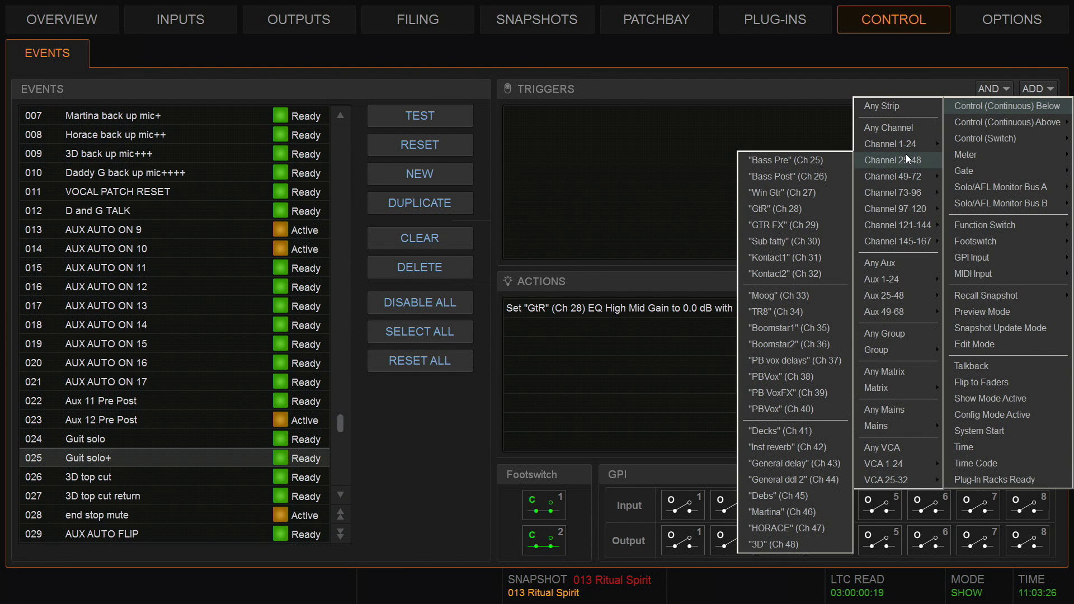
{"action": "left_click", "coordinate": [796, 206]}
{"action": "left_click", "coordinate": [623, 116]}
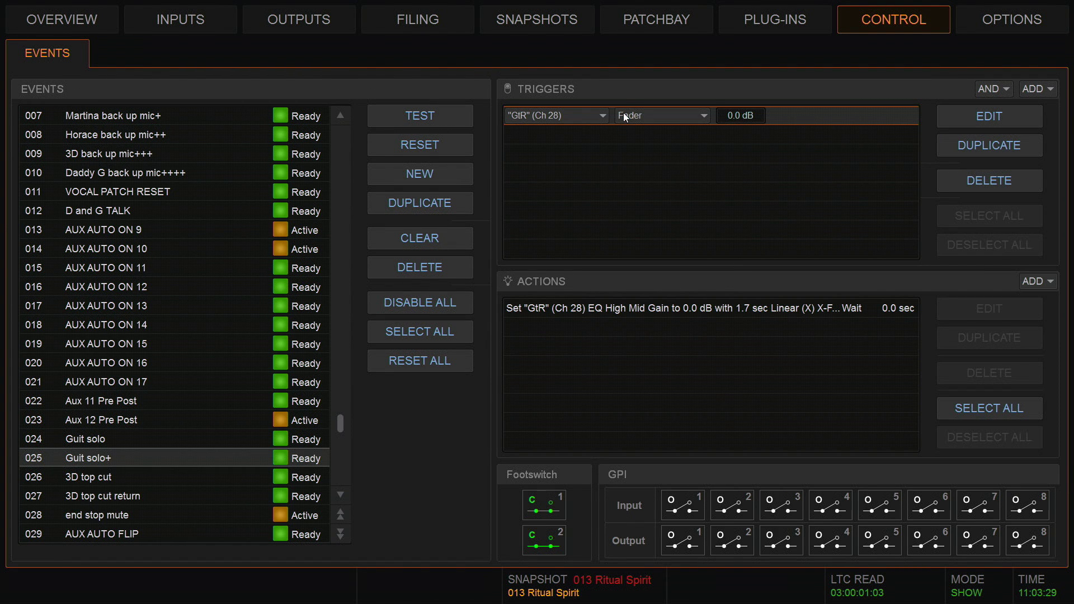
{"action": "left_click", "coordinate": [729, 116]}
{"action": "type", "text": "-0.7"}
{"action": "key", "text": "Return"}
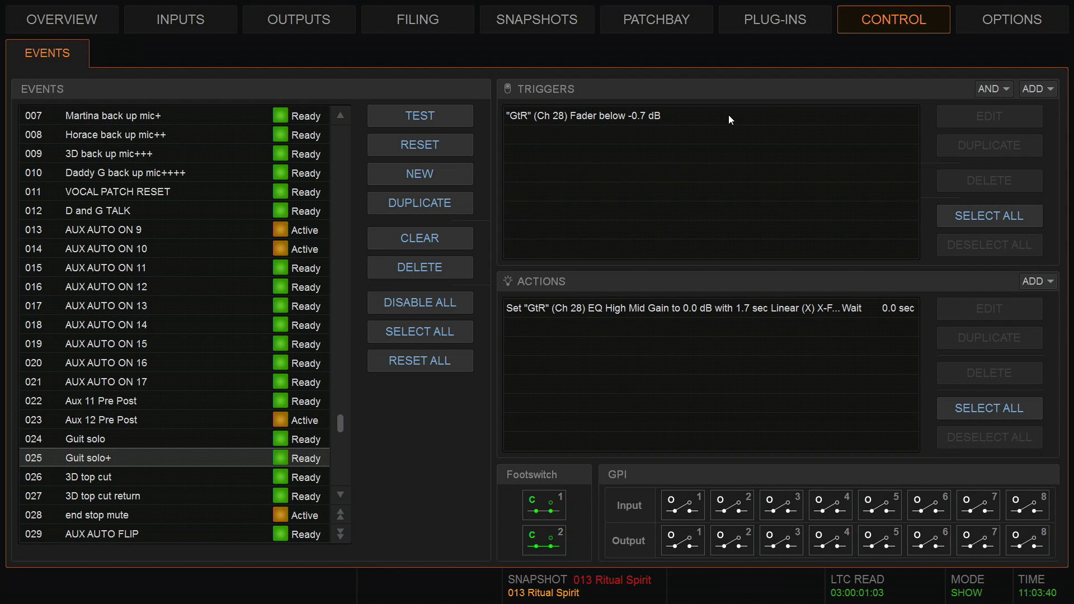
- Replace Guit solo+'s old EQ high-mid action with a new GtR (Ch 28) Set Control action
{"action": "left_click", "coordinate": [602, 313]}
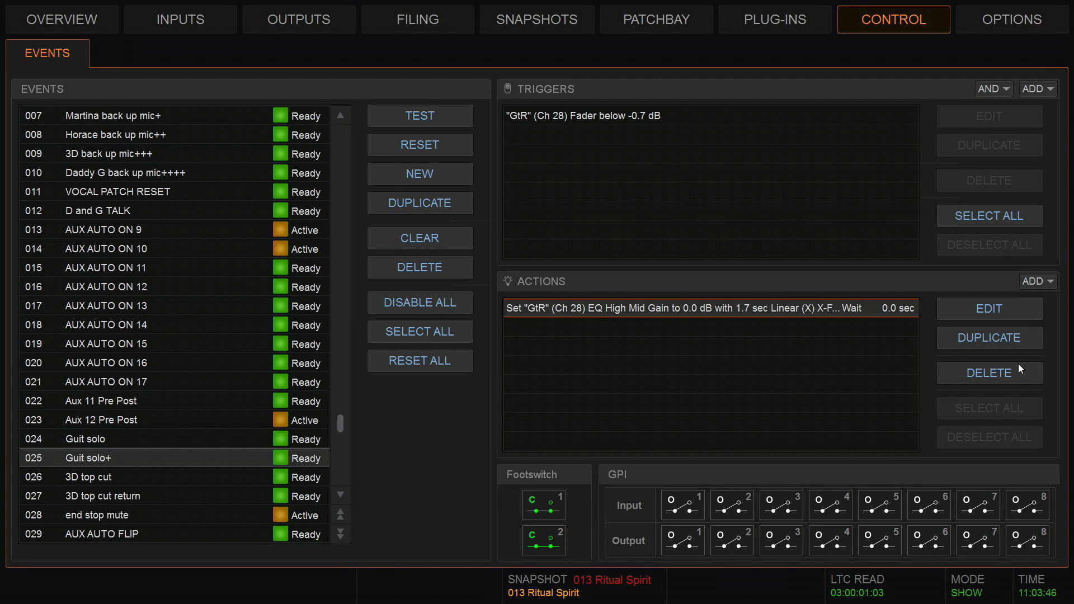
{"action": "left_click", "coordinate": [1029, 373]}
{"action": "left_click", "coordinate": [1040, 281]}
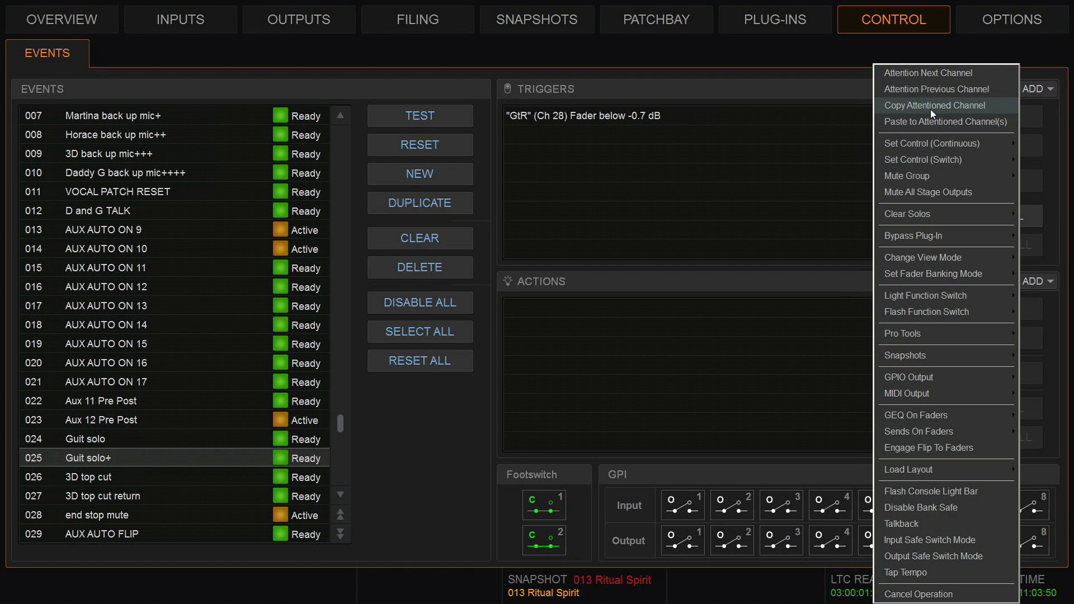
{"action": "mouse_move", "coordinate": [951, 140]}
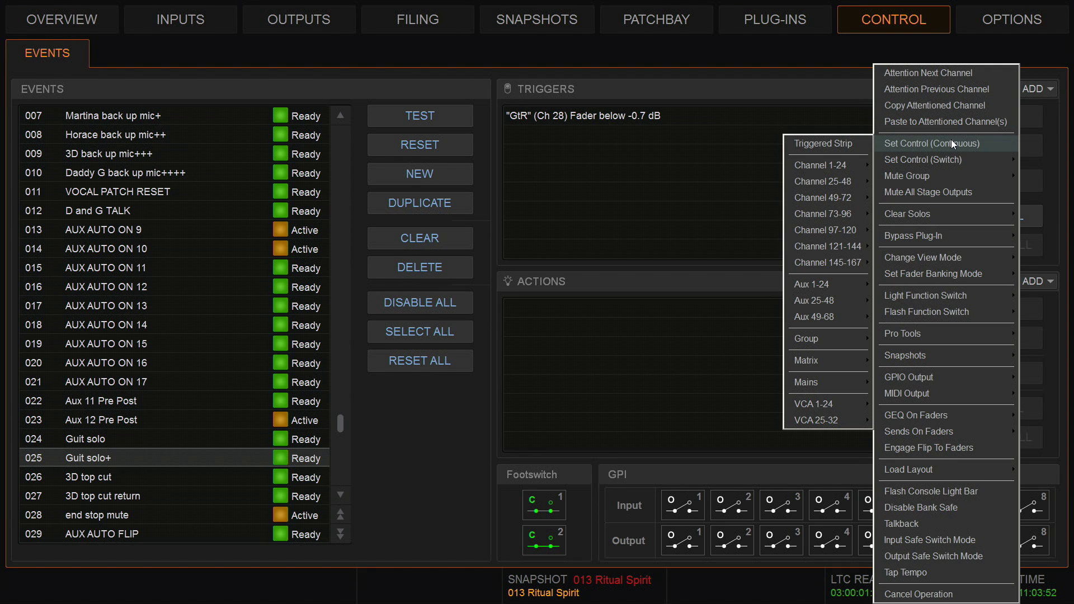
{"action": "mouse_move", "coordinate": [837, 180]}
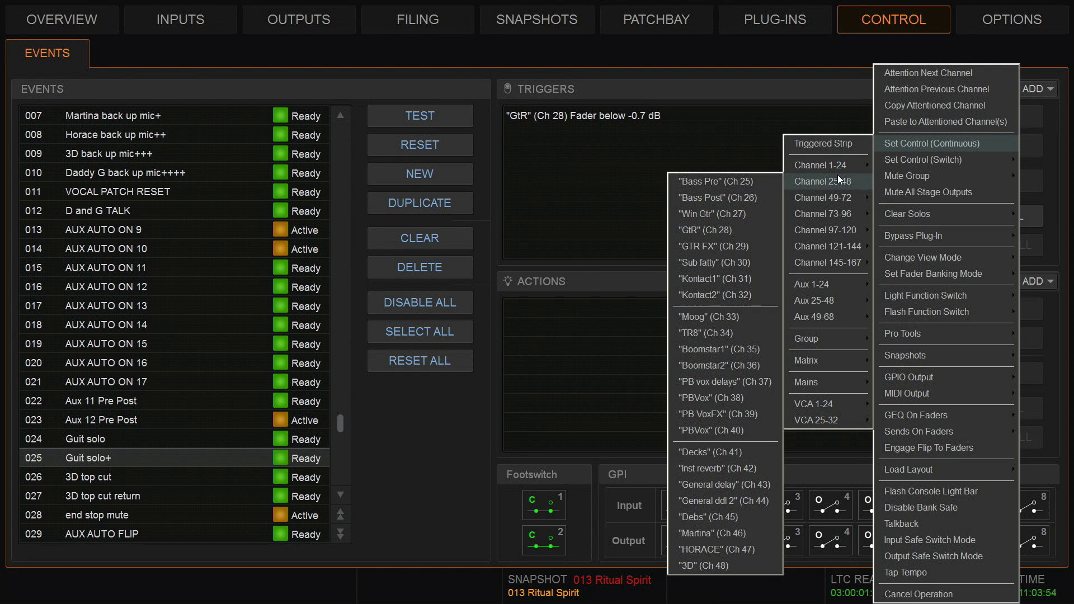
{"action": "left_click", "coordinate": [715, 229]}
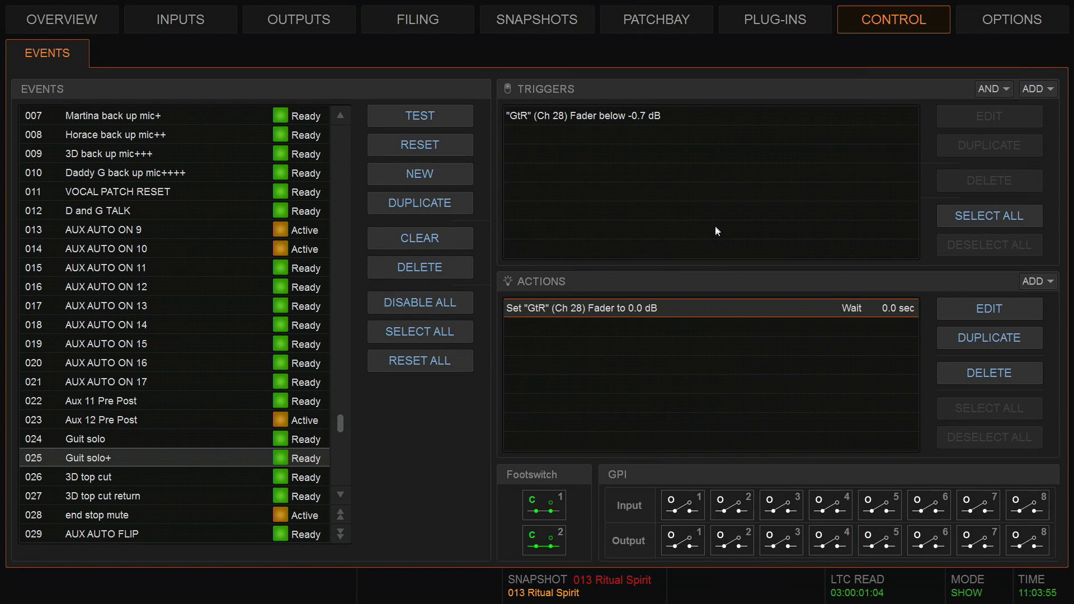
- Set the new action to EQ High Mid Gain with a 1 sec crossfade
{"action": "double_click", "coordinate": [607, 314]}
{"action": "left_click", "coordinate": [721, 307]}
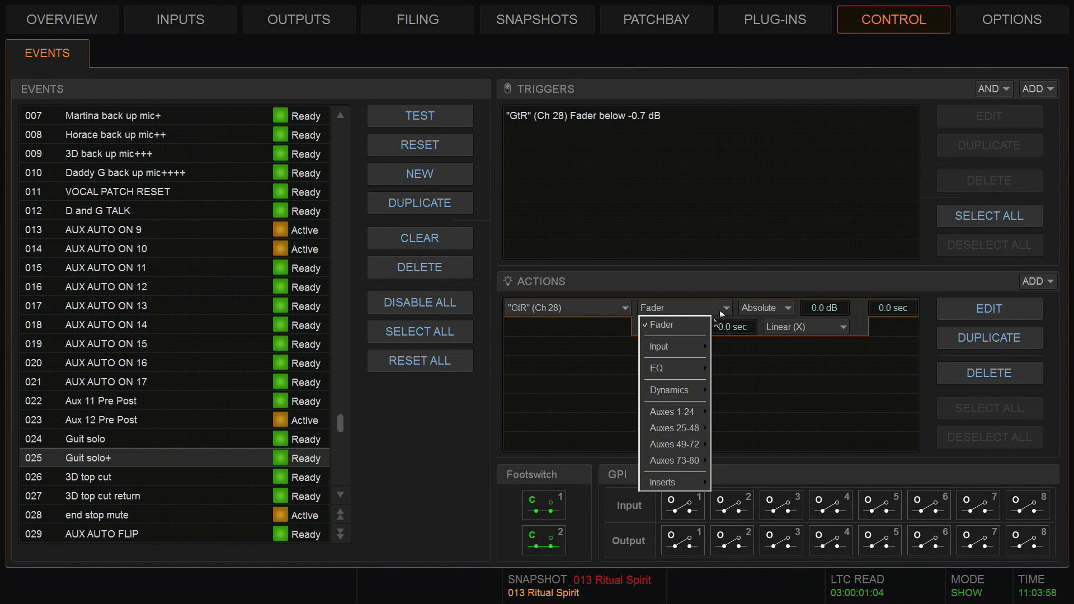
{"action": "mouse_move", "coordinate": [682, 366]}
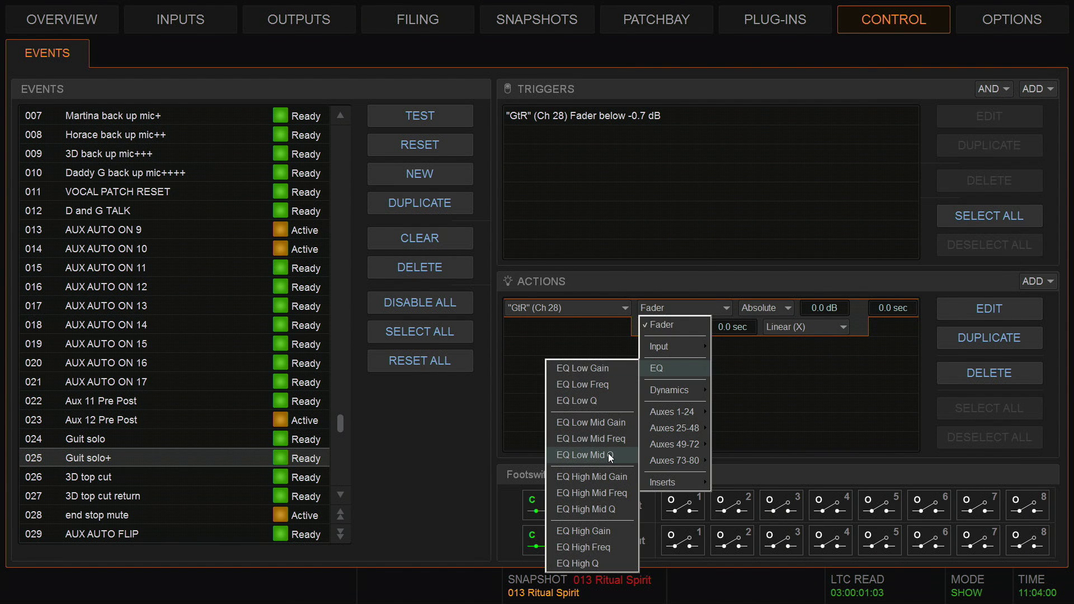
{"action": "left_click", "coordinate": [608, 476]}
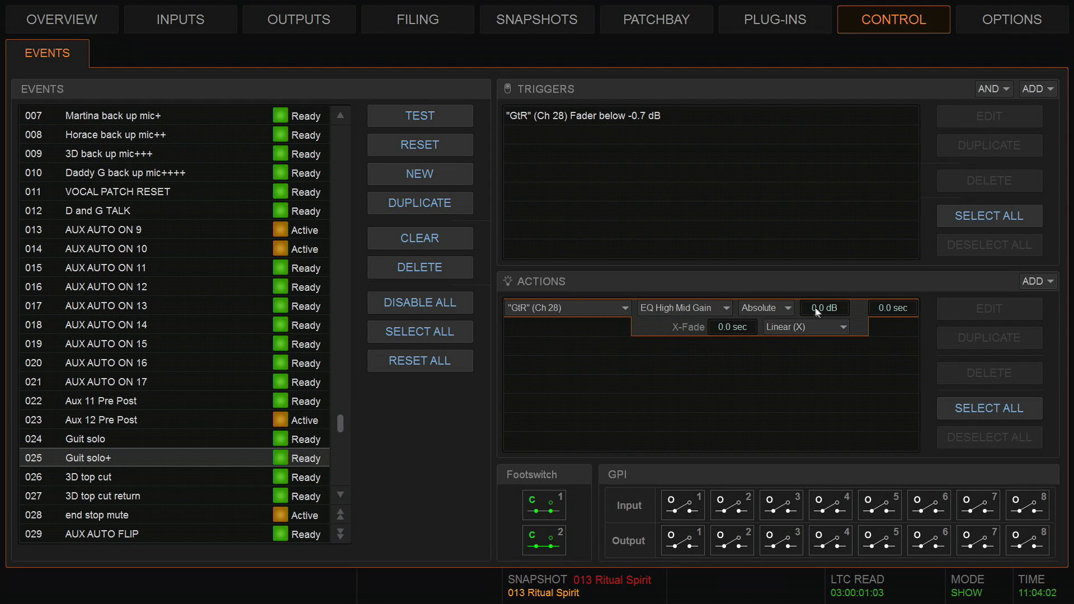
{"action": "left_click", "coordinate": [722, 329]}
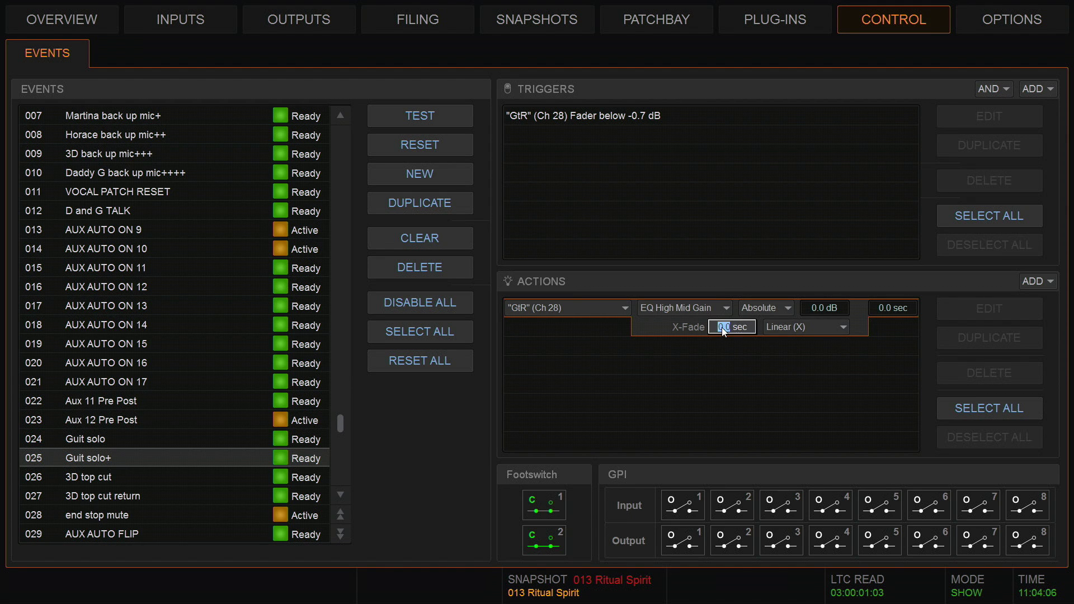
{"action": "type", "text": "1."}
{"action": "key", "text": "Return"}
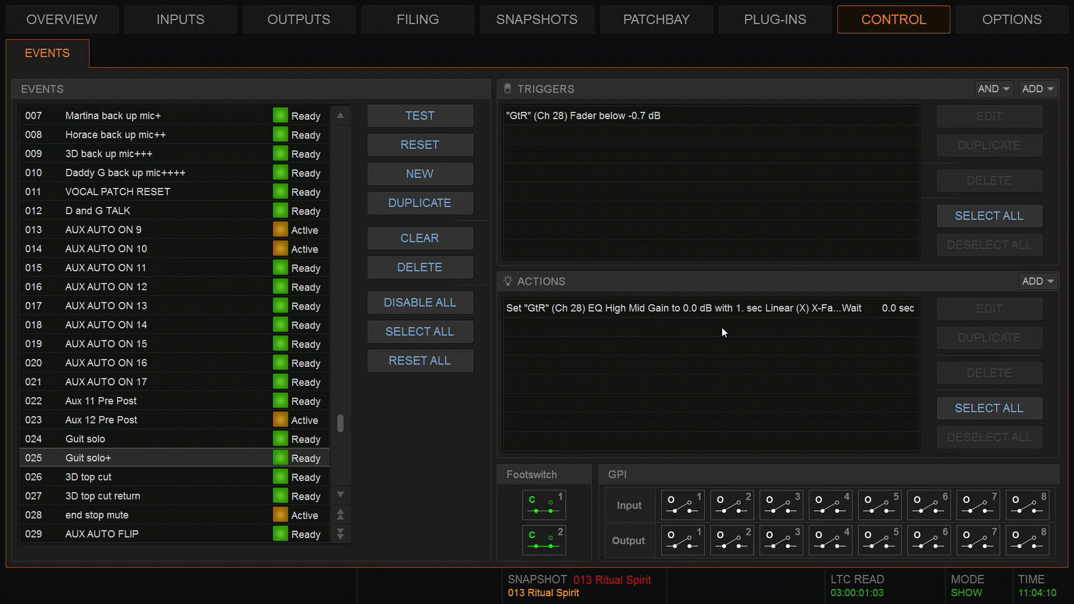
- Reopen the Guit solo+ action and keep its Linear (X) crossfade curve
{"action": "left_click", "coordinate": [727, 308]}
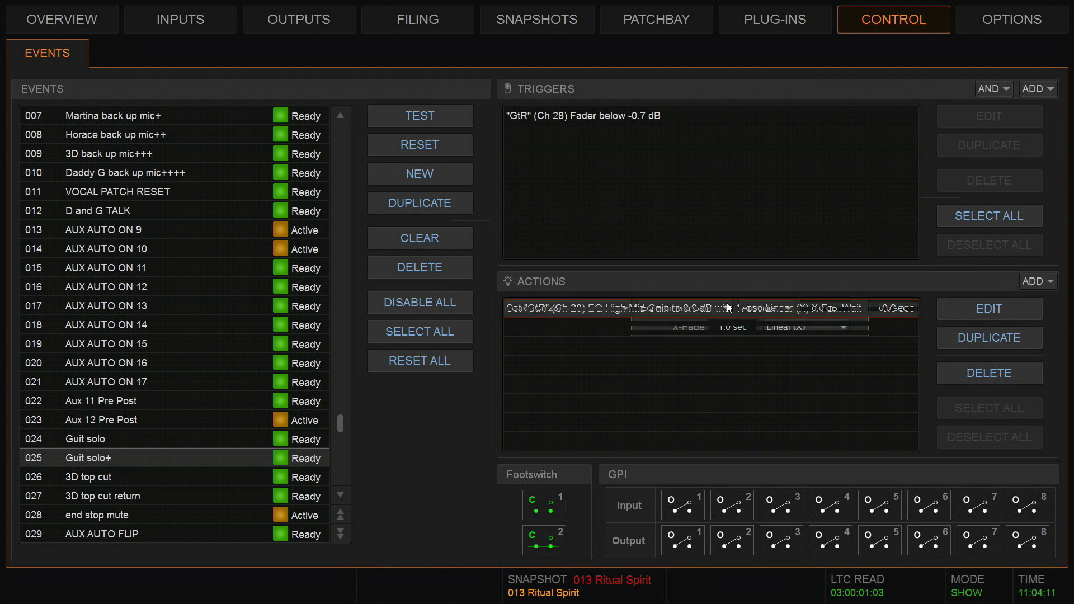
{"action": "left_click", "coordinate": [844, 326]}
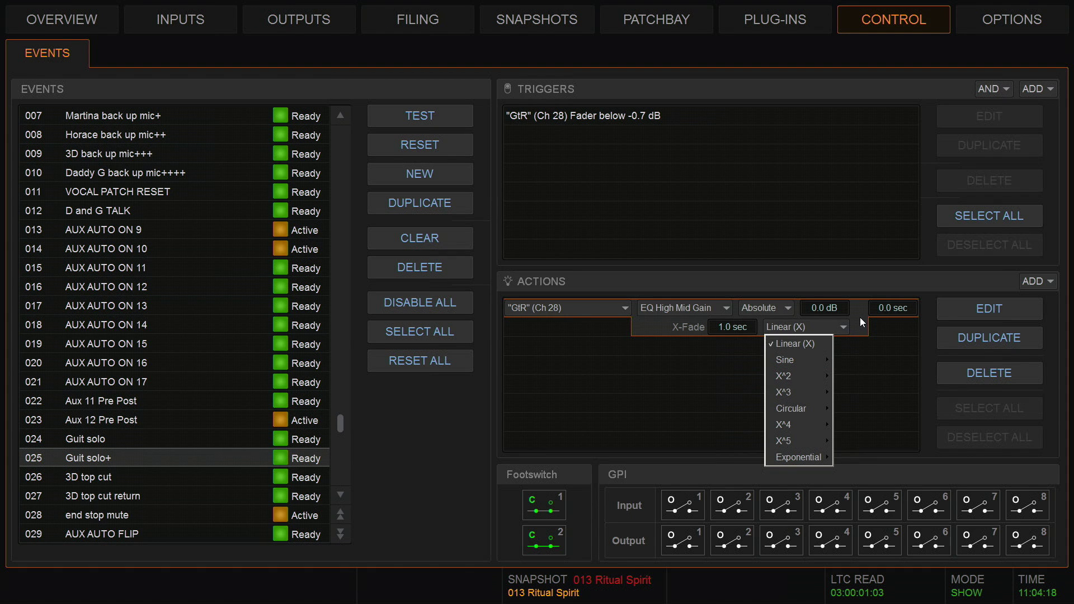
{"action": "left_click", "coordinate": [859, 318]}
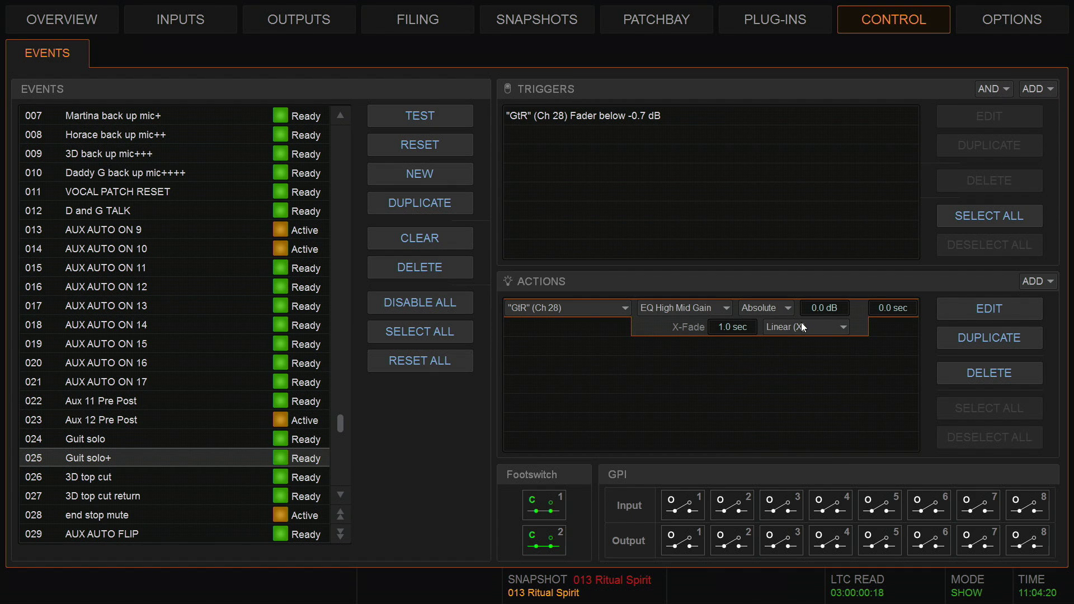